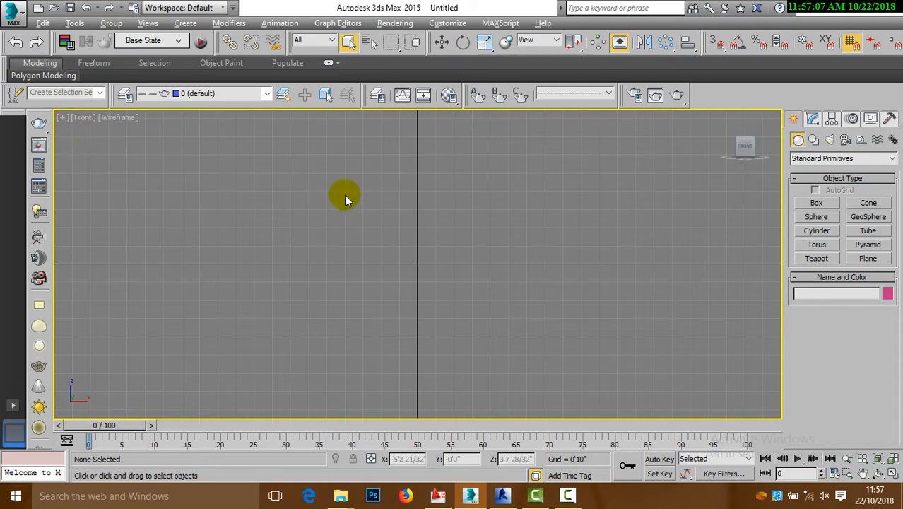
- Draw an upright plane in the Front view and size it to about 10'2" long and 5'3" wide
click(870, 259)
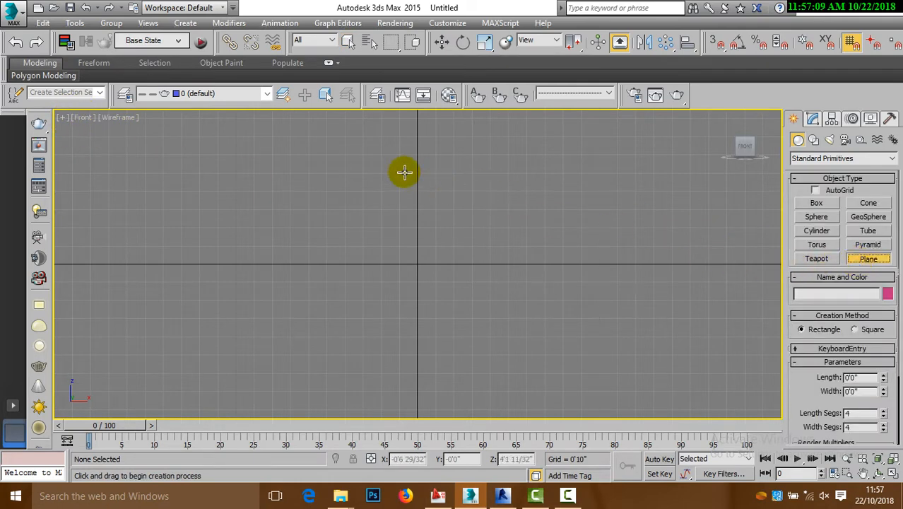
drag(387, 146, 509, 404)
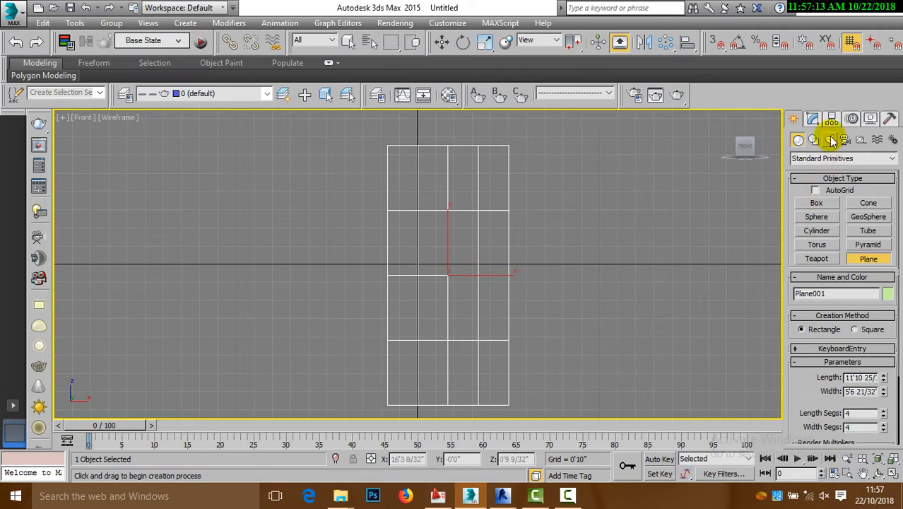
click(813, 118)
drag(885, 309, 882, 323)
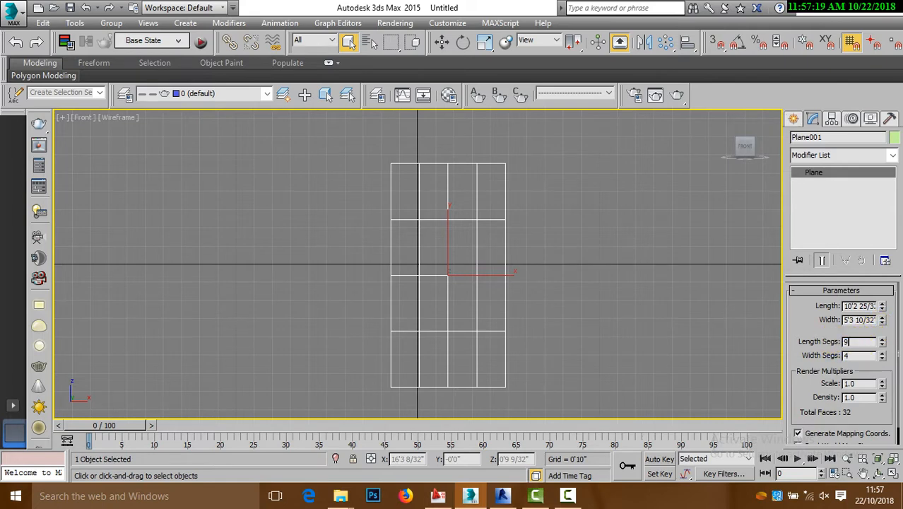
- Set the plane's length and width segments to 90 each
click(858, 355)
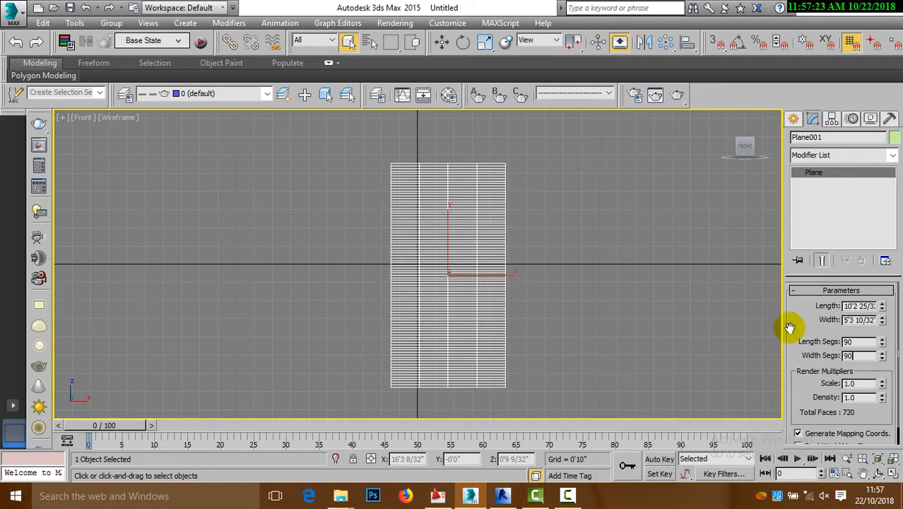
scroll(462, 155, up, 3)
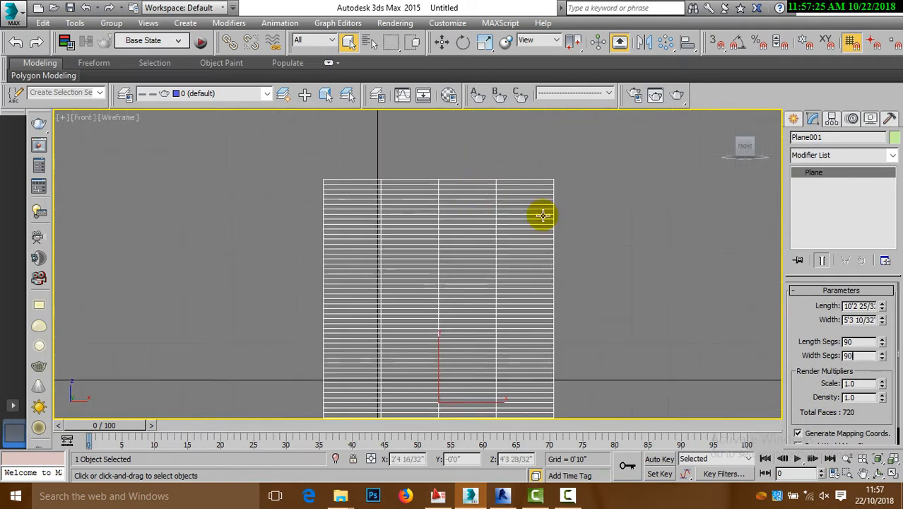
click(856, 342)
scroll(454, 167, up, 3)
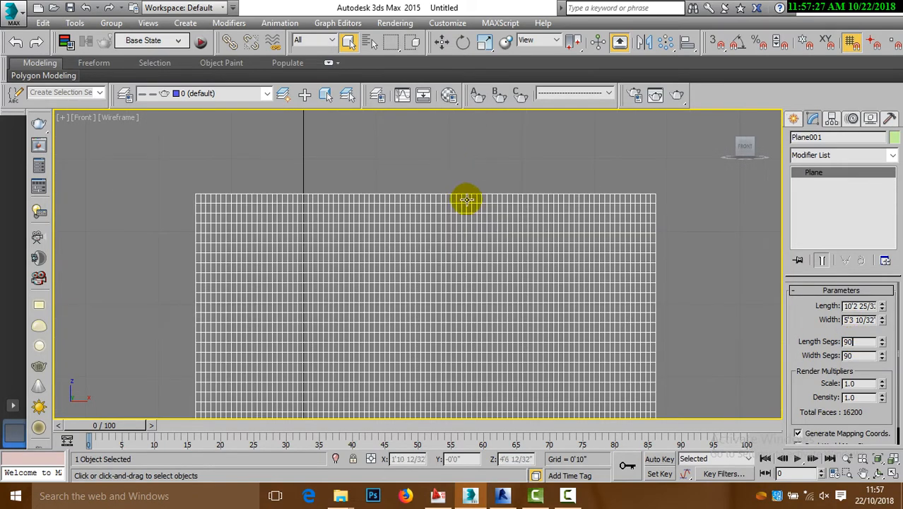
- Draw a thin box about 2 inches high across the plane's top edge, slightly wider than the plane
click(794, 118)
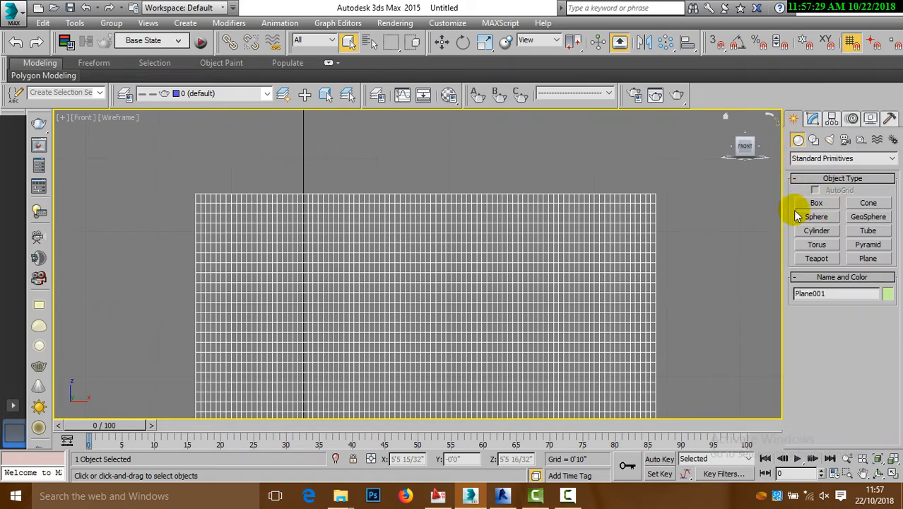
click(820, 205)
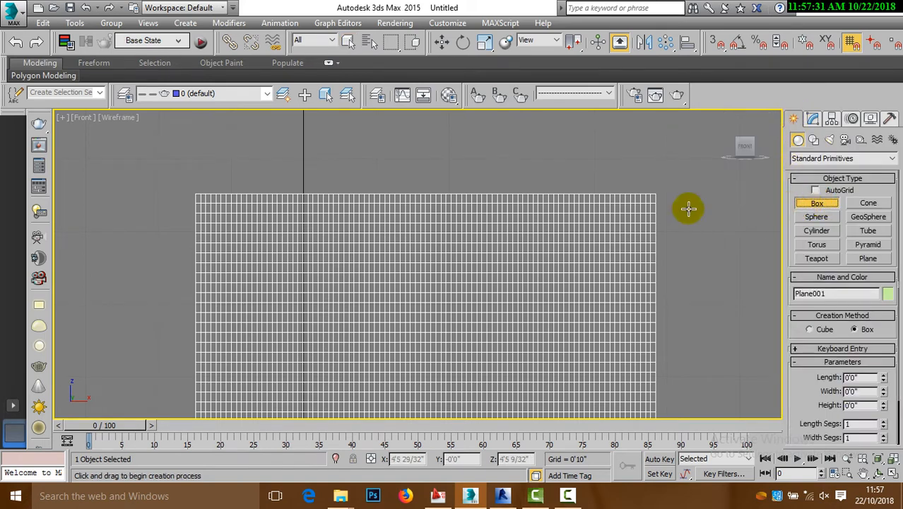
drag(190, 188, 668, 199)
right_click(663, 194)
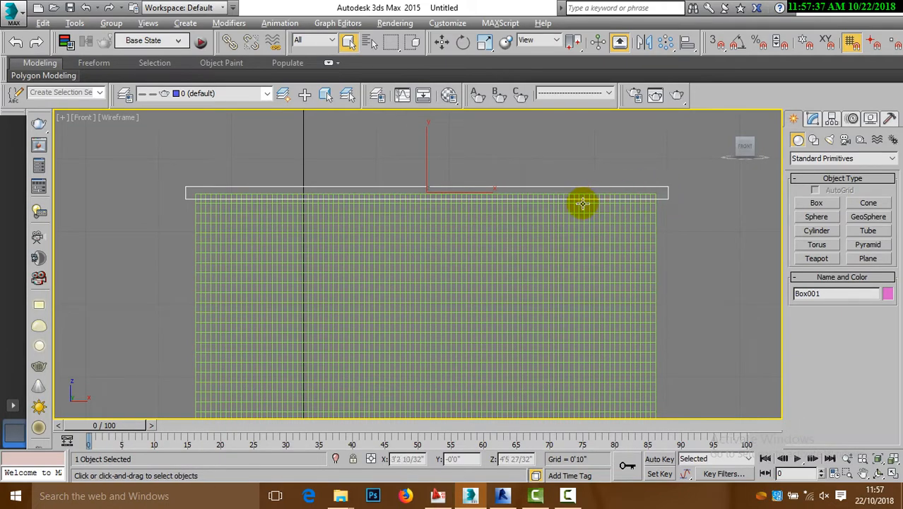
- In the Top view, move the box along Y to about 0'0 18/32" so its thickness straddles the plane
key(alt+w)
right_click(347, 218)
key(alt+w)
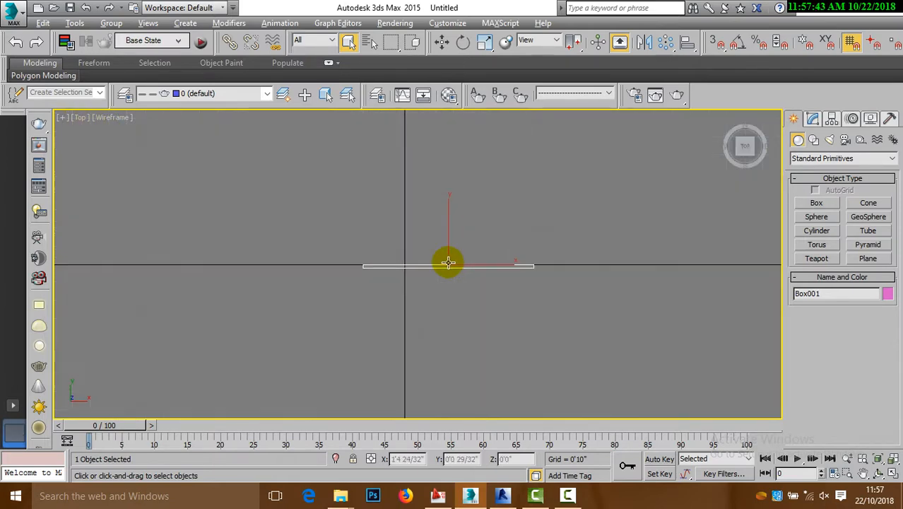
scroll(449, 269, up, 6)
key(w)
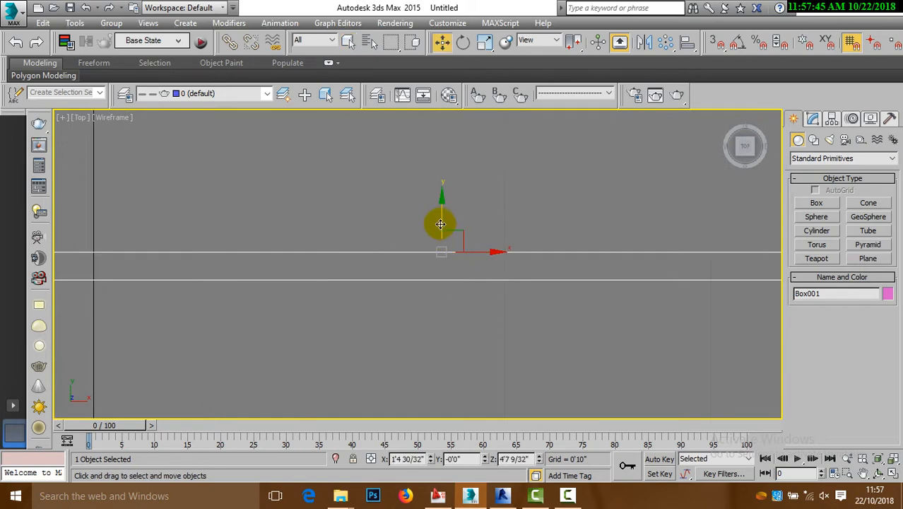
drag(441, 224, 440, 212)
- In the Front view, clone the box as a single Copy and lower it to about Z -1'10" on the plane
key(alt+w)
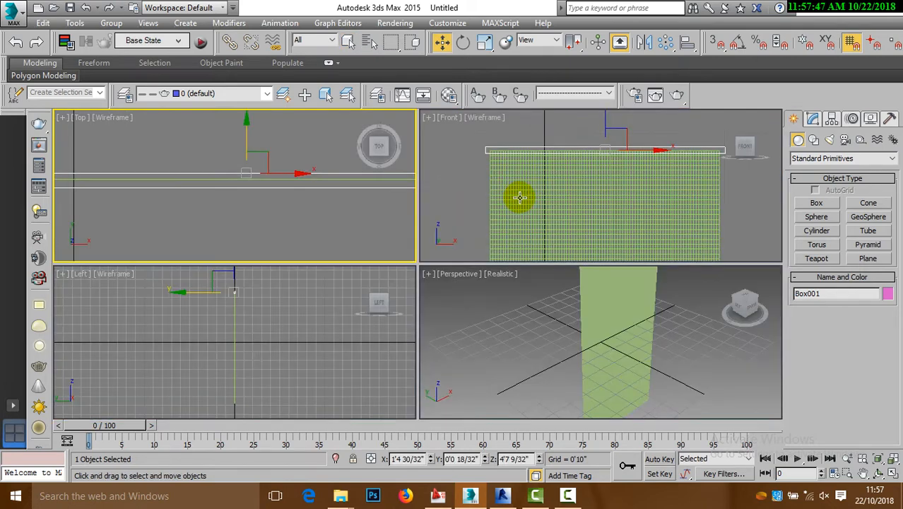
click(499, 195)
key(alt+w)
scroll(469, 208, down, 2)
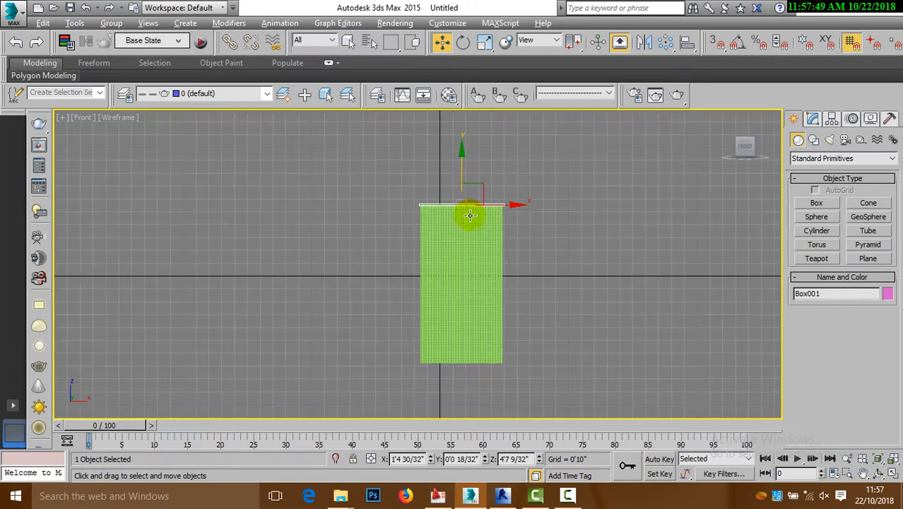
mouse_move(470, 210)
shift+mouse_down()
mouse_move(462, 111)
mouse_move(465, 236)
shift+mouse_up()
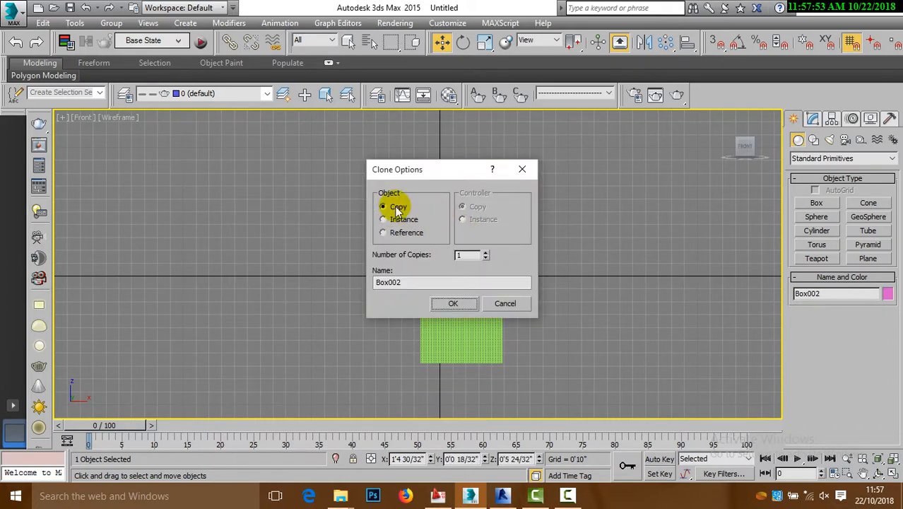
click(453, 305)
scroll(453, 300, up, 5)
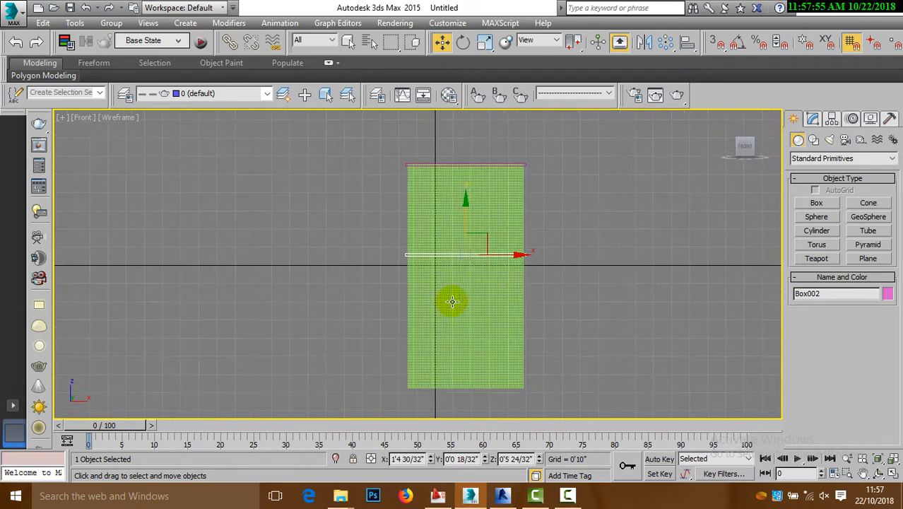
drag(469, 196, 470, 267)
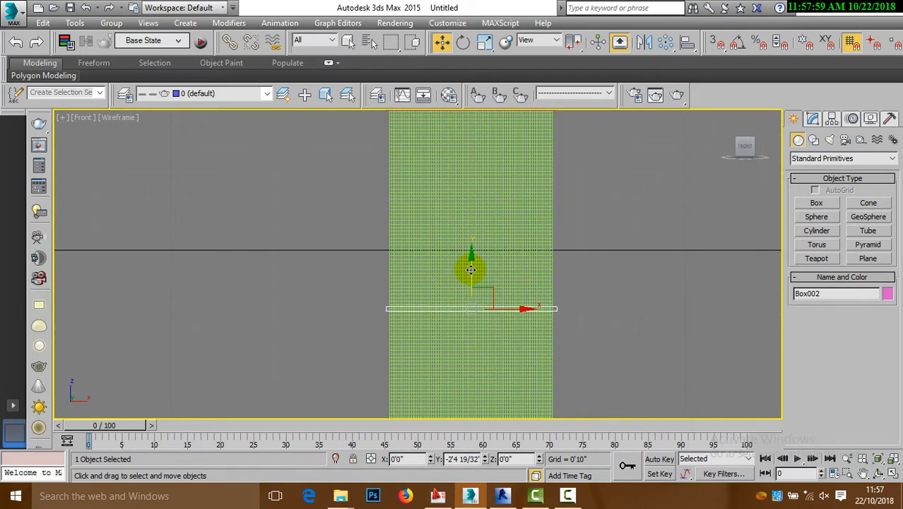
- Rotate the lower box to about 33 degrees across the plane and widen it to about 7'6"
scroll(470, 265, down, 2)
key(e)
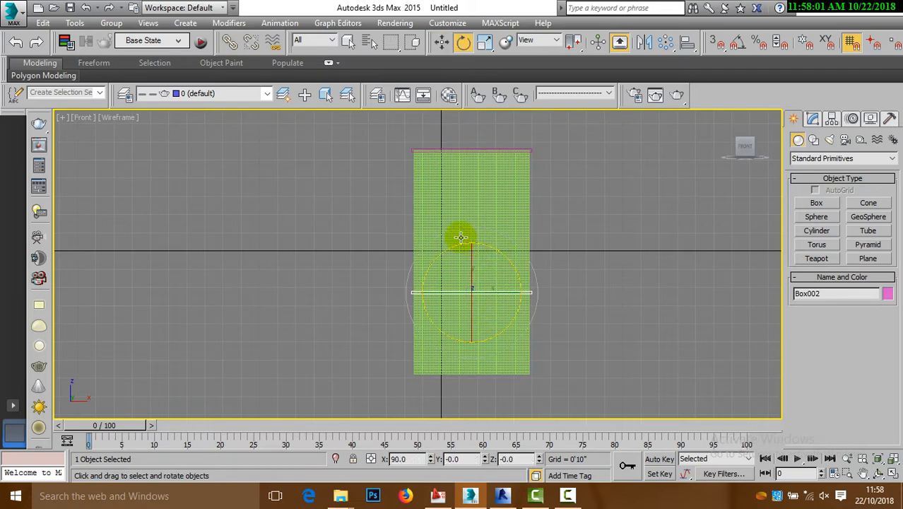
drag(532, 271, 536, 307)
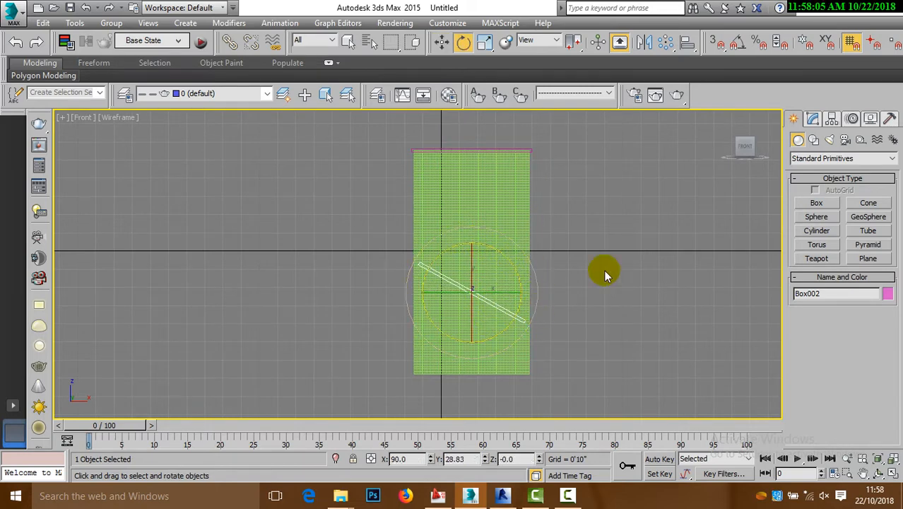
click(812, 118)
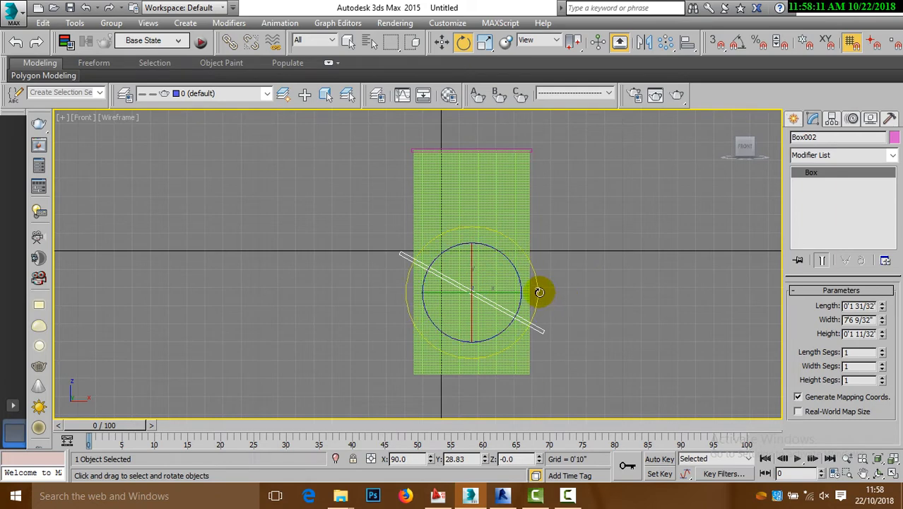
drag(541, 289, 538, 298)
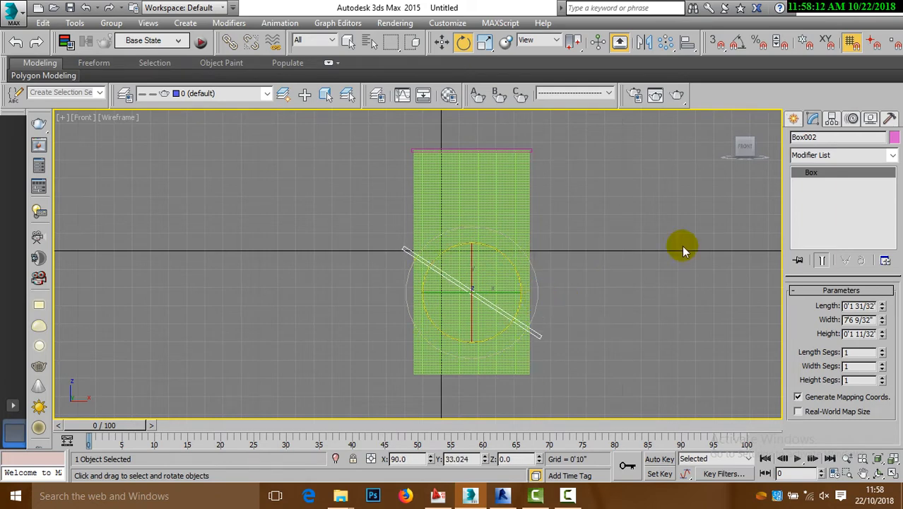
- Select the segmented plane and open its modifier stack for editing
click(793, 119)
key(w)
scroll(496, 145, up, 5)
scroll(580, 314, down, 2)
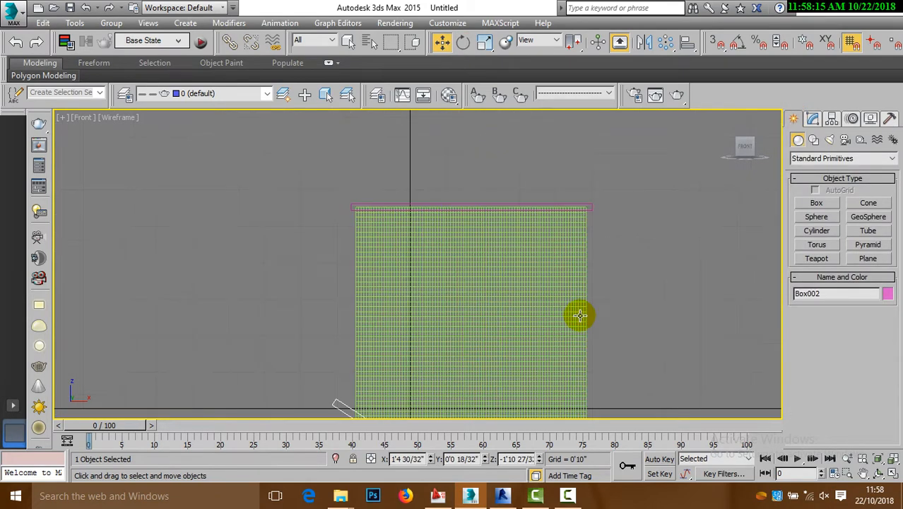
scroll(545, 194, up, 4)
click(545, 214)
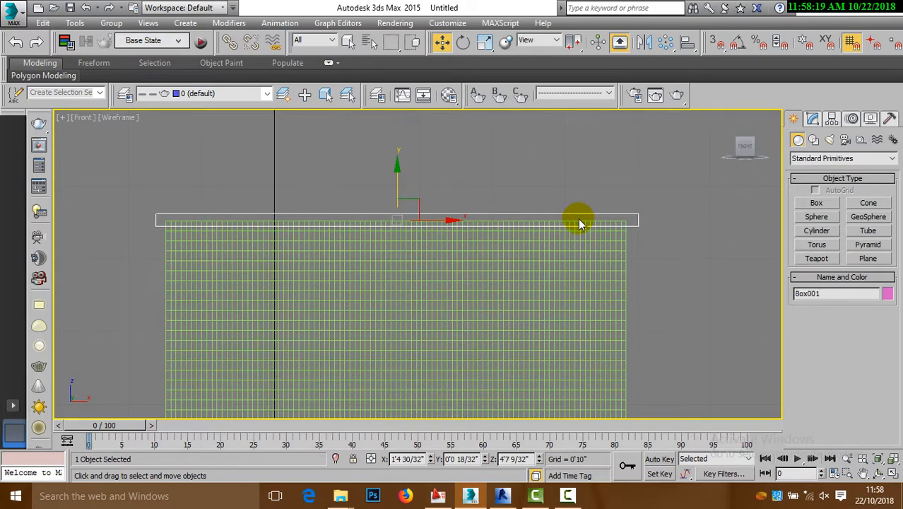
click(580, 247)
click(582, 257)
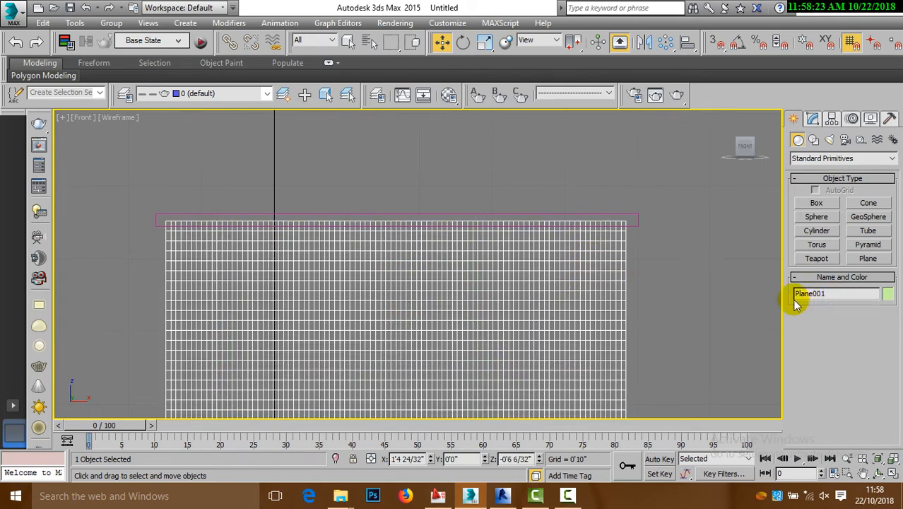
click(810, 120)
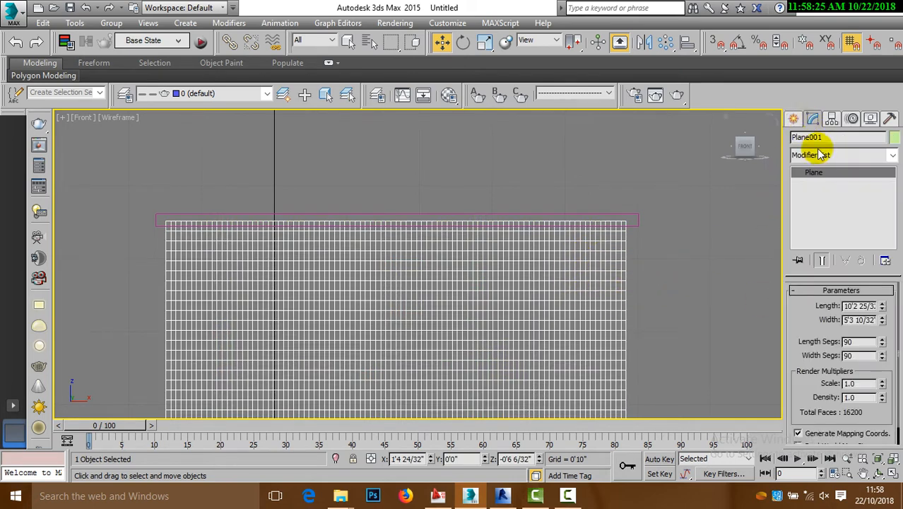
click(892, 155)
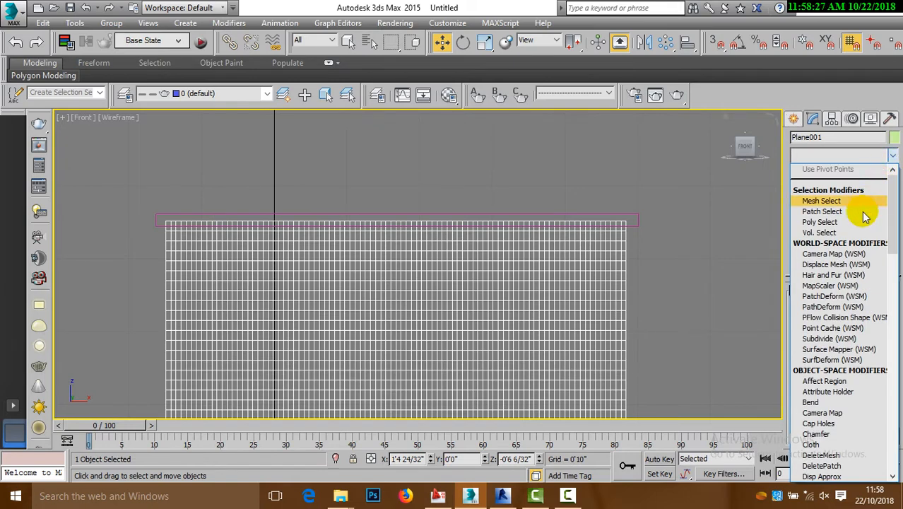
drag(893, 225, 886, 294)
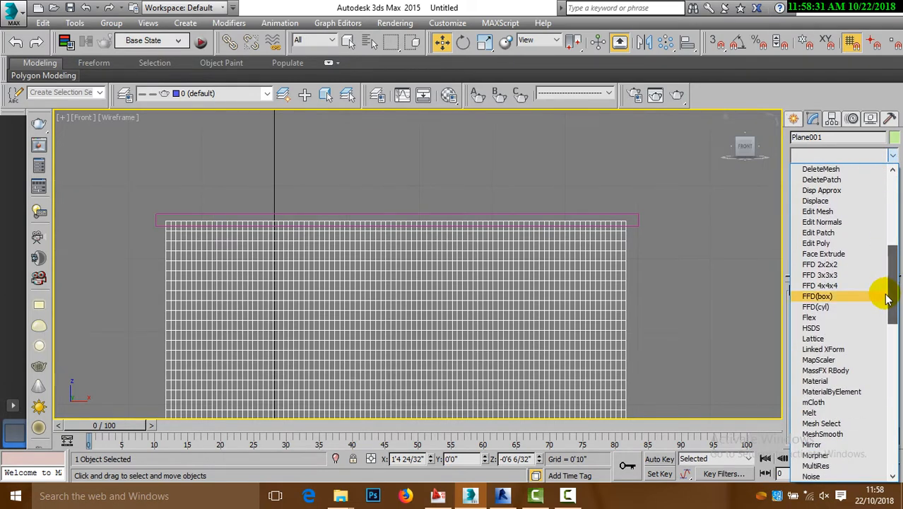
click(887, 296)
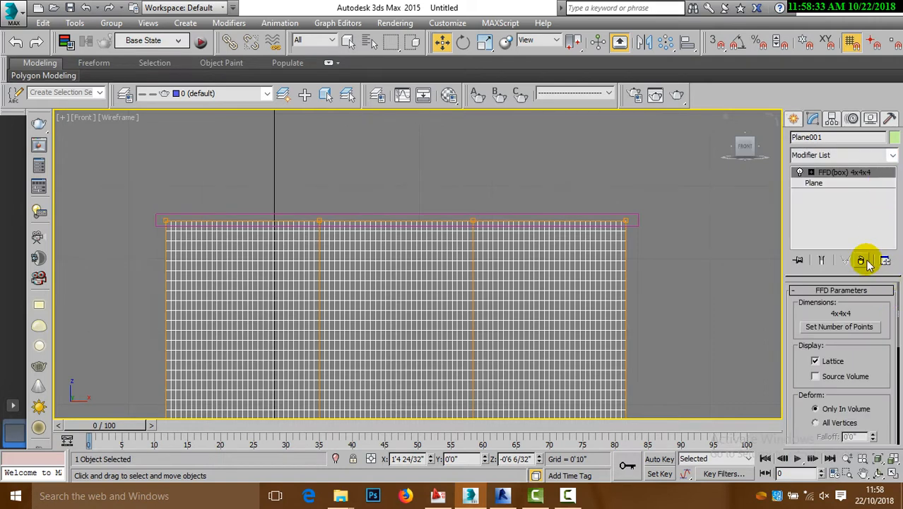
click(861, 259)
- Apply the Cloth modifier to the plane
click(892, 155)
scroll(856, 228, down, 8)
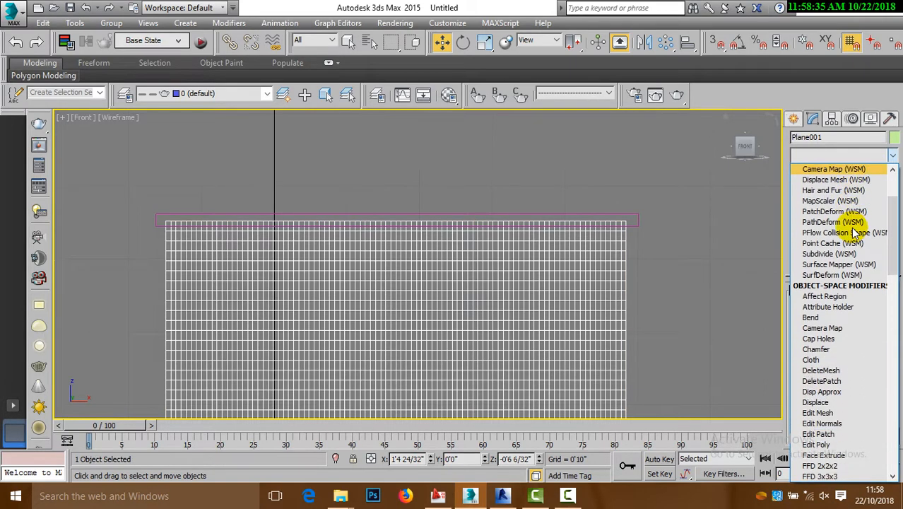
click(837, 170)
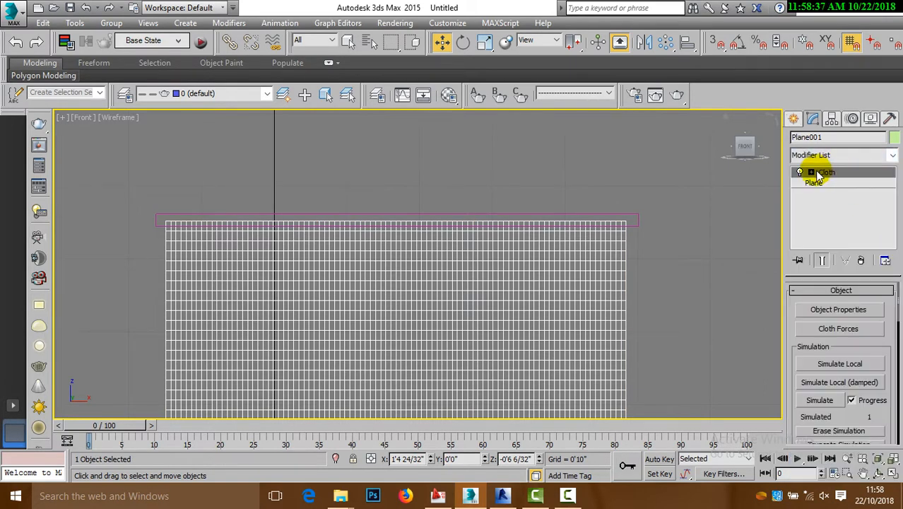
- Make a cloth group named Group001 from the plane's top row of vertices and constrain it with Node to the top box
click(811, 171)
click(832, 183)
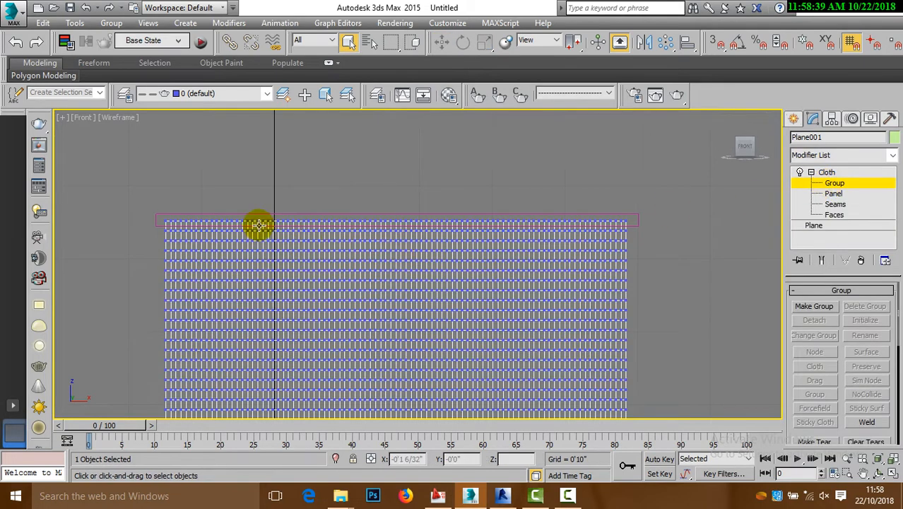
drag(147, 206, 637, 226)
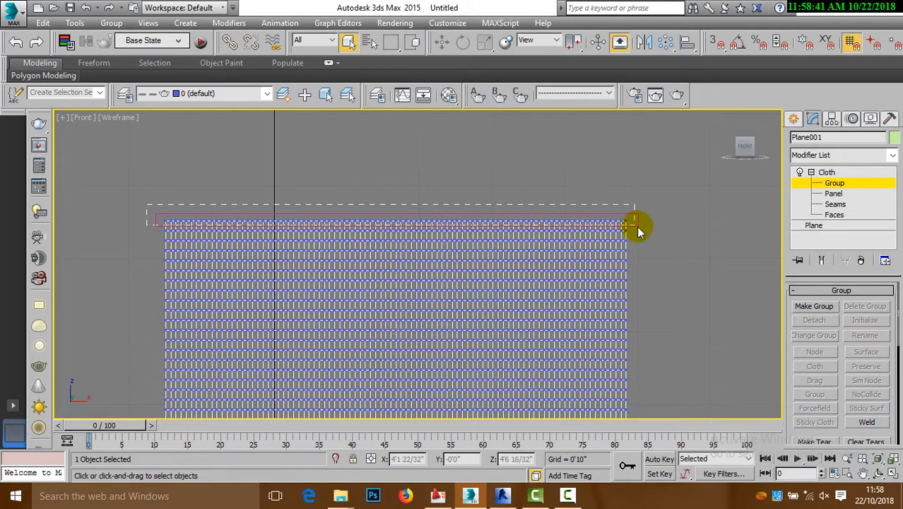
click(805, 306)
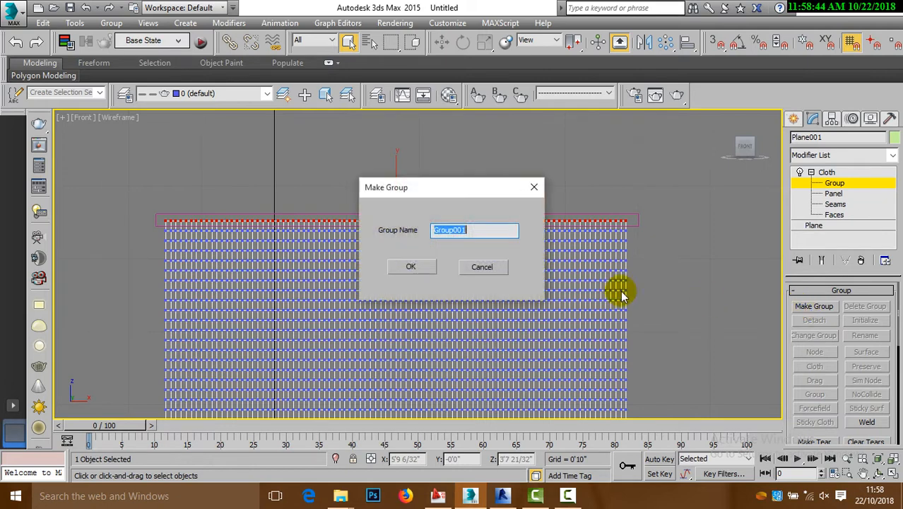
click(410, 267)
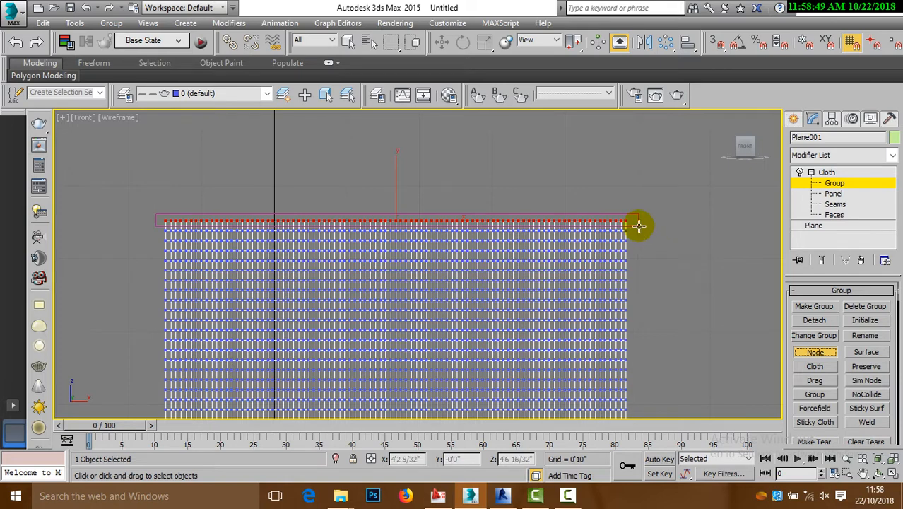
drag(786, 354, 782, 283)
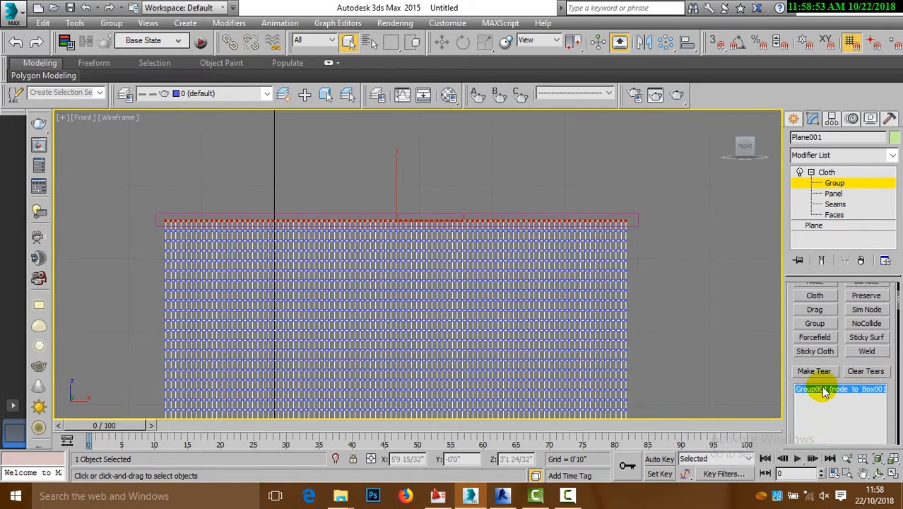
- Paint-select the band of plane vertices that runs along the slanted lower box in cloth Group mode
scroll(516, 215, down, 5)
scroll(528, 396, up, 3)
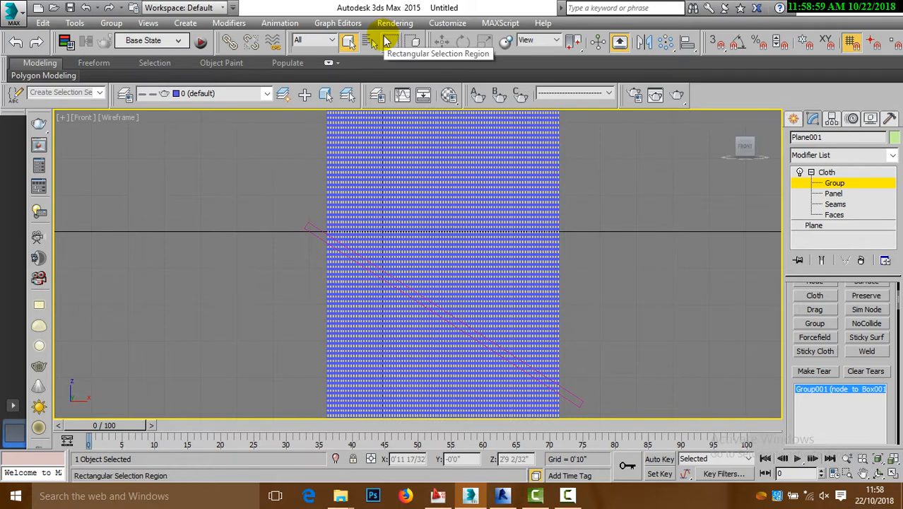
click(391, 44)
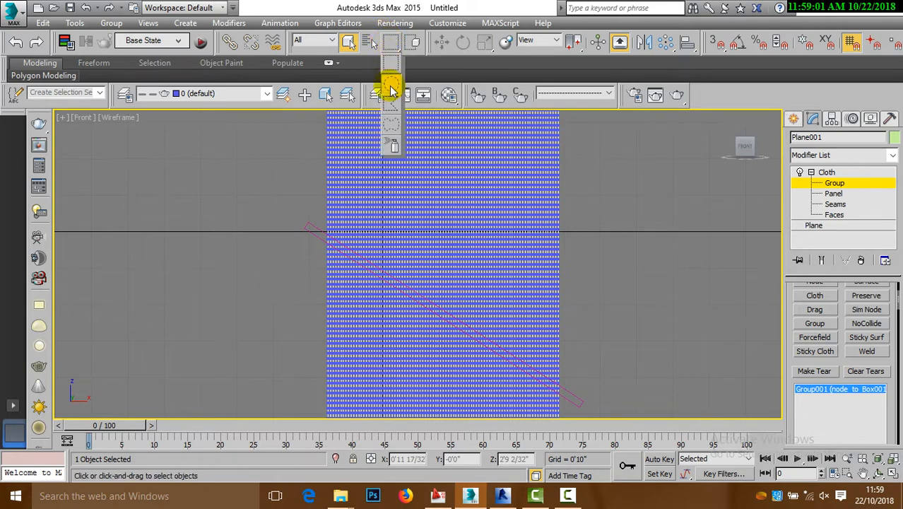
drag(391, 89, 390, 149)
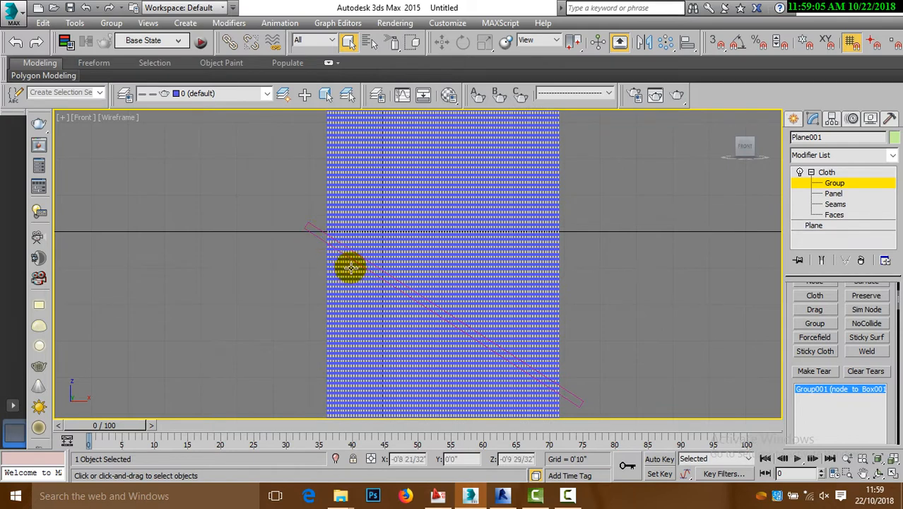
mouse_move(339, 248)
mouse_down()
mouse_move(404, 303)
mouse_move(553, 390)
mouse_move(641, 390)
mouse_up()
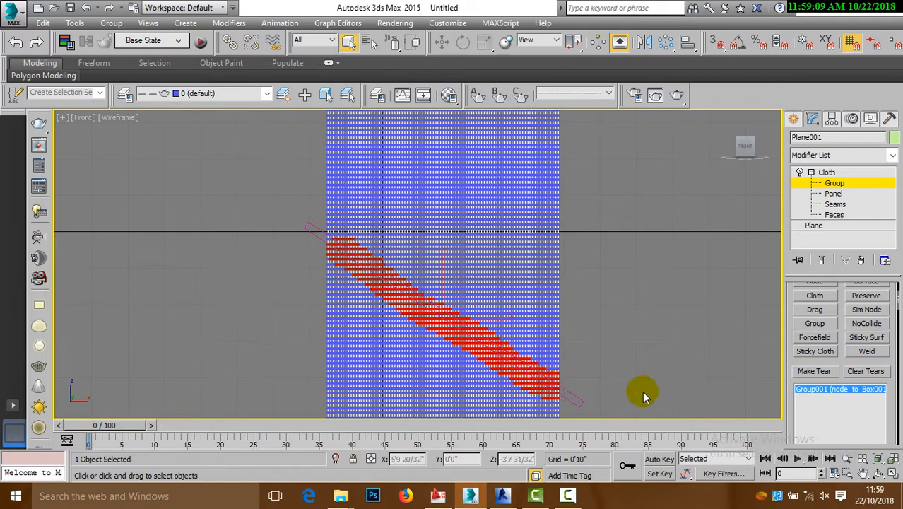
- Make a second cloth group from the selected vertices and constrain it with Node to the slanted lower box
scroll(802, 350, up, 5)
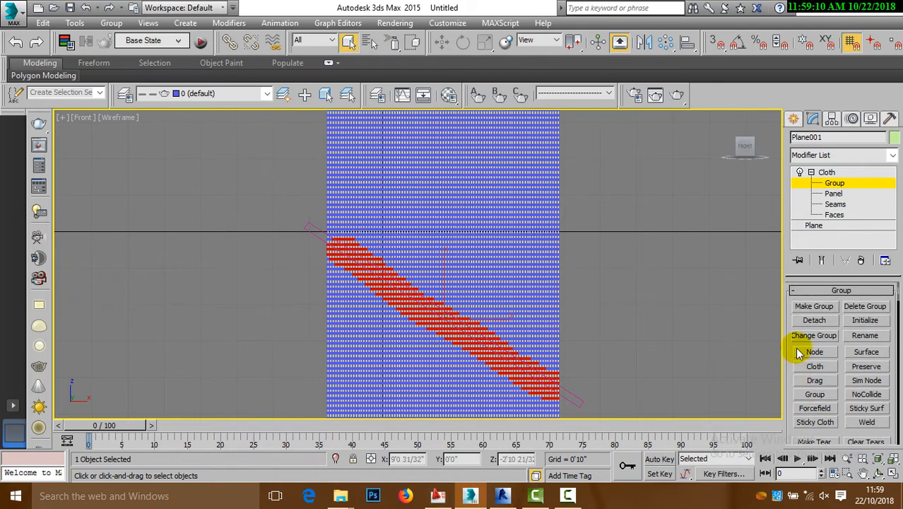
click(814, 306)
click(410, 268)
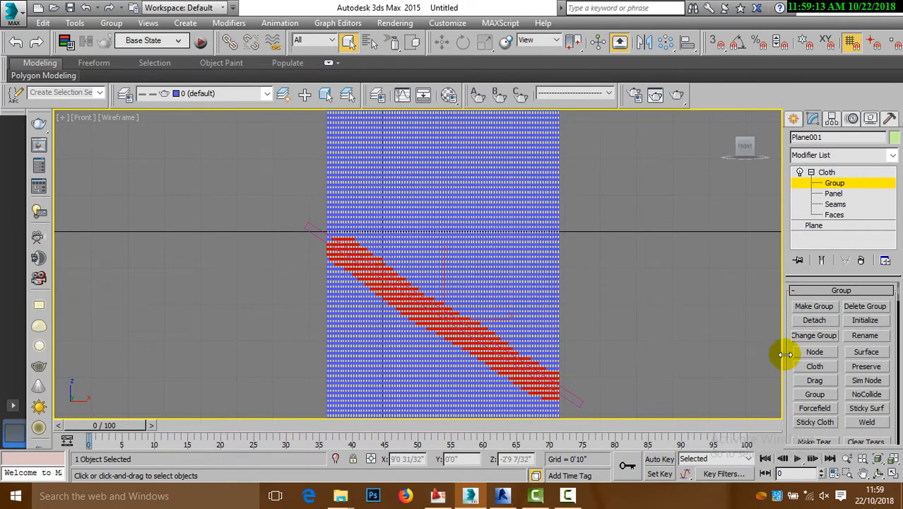
click(571, 394)
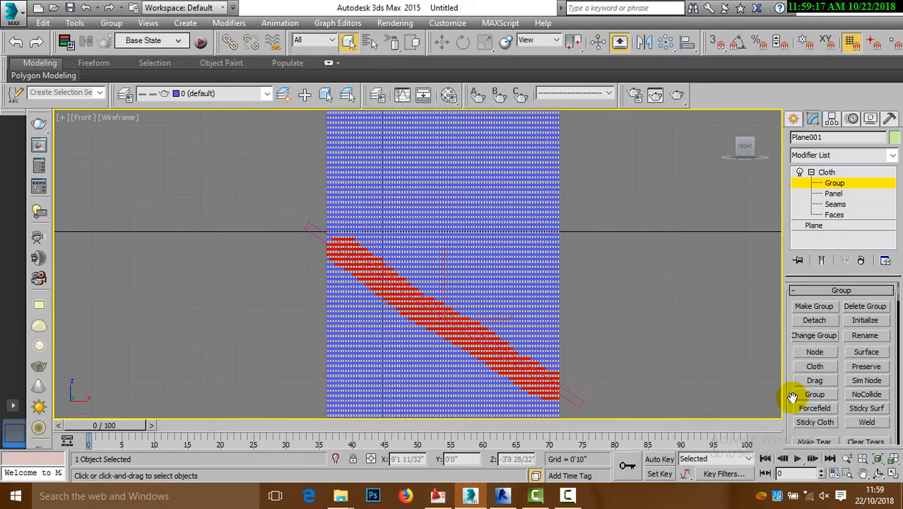
scroll(794, 445, down, 3)
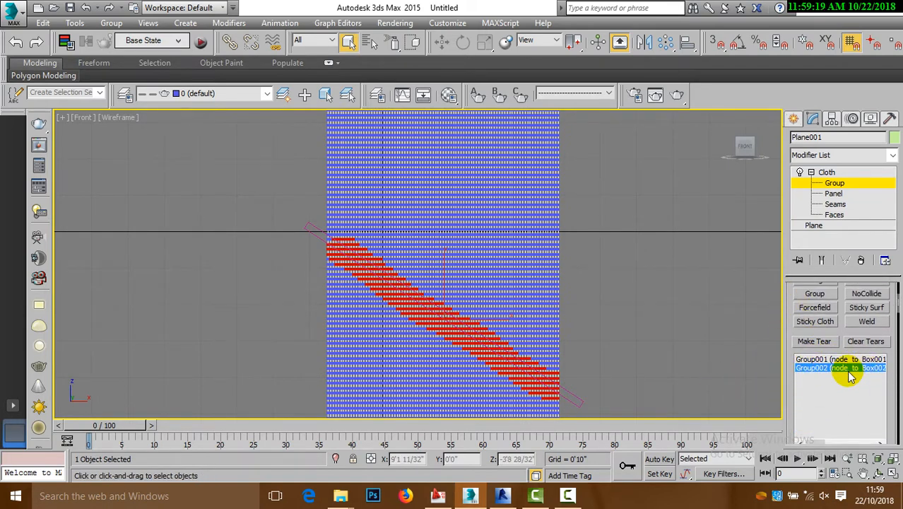
scroll(792, 322, up, 3)
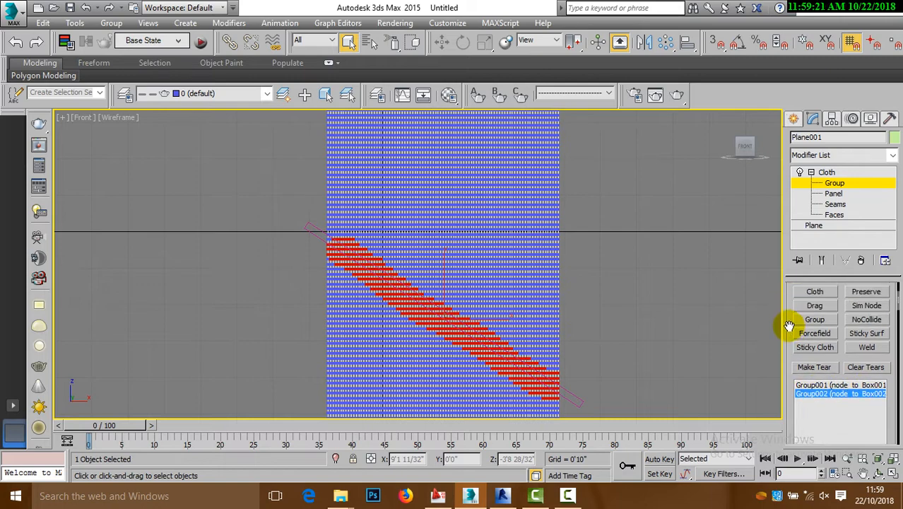
- Leave the cloth group editing, select the top box and turn on Auto Key animation recording
scroll(558, 383, down, 2)
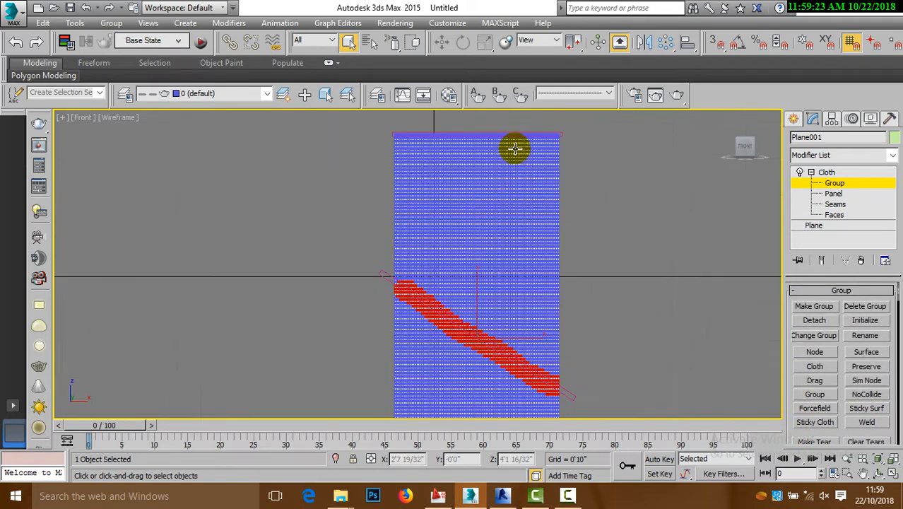
scroll(514, 149, up, 4)
middle_drag(511, 189, 510, 311)
scroll(523, 224, up, 2)
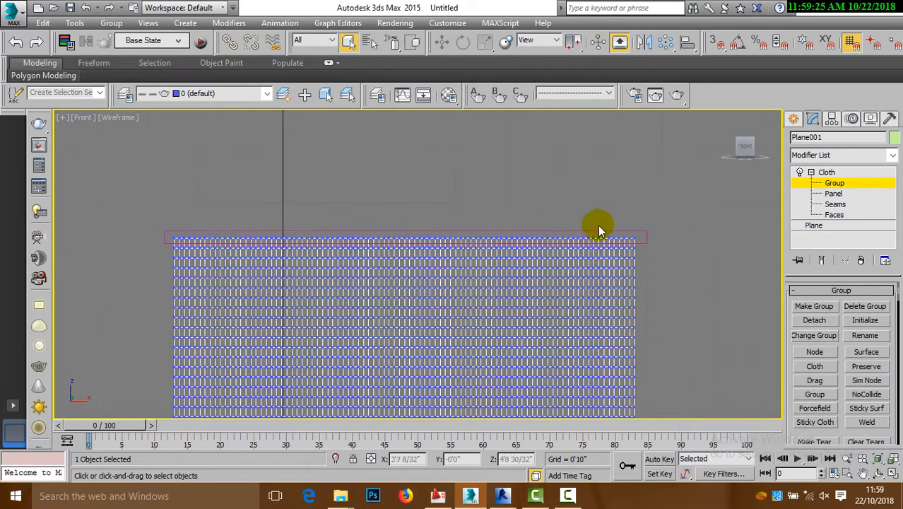
click(793, 119)
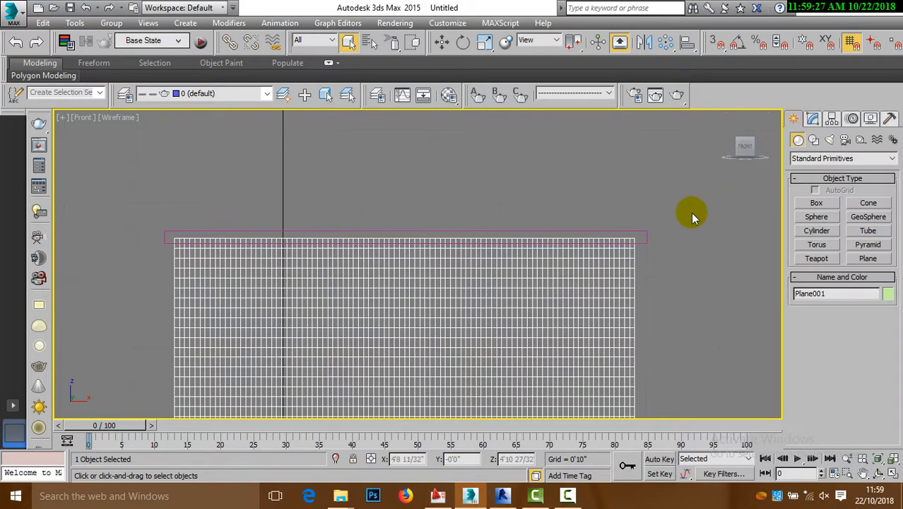
click(649, 235)
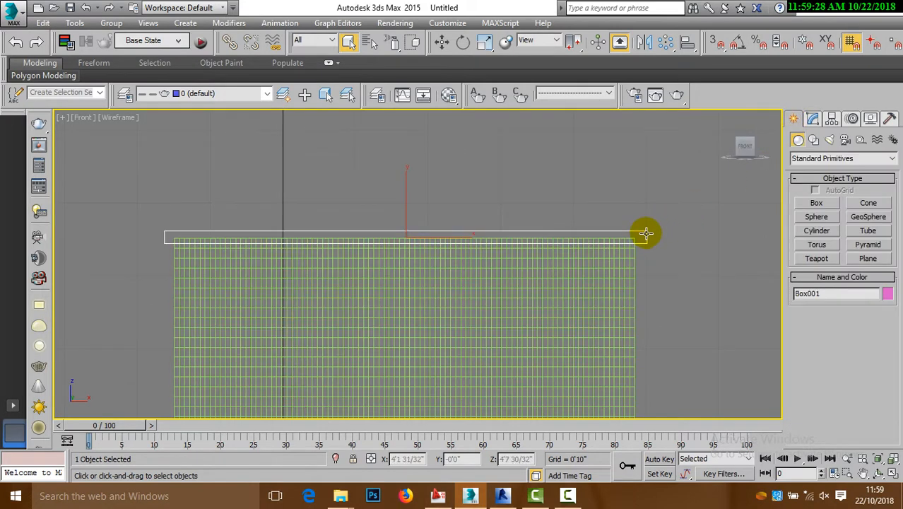
click(664, 461)
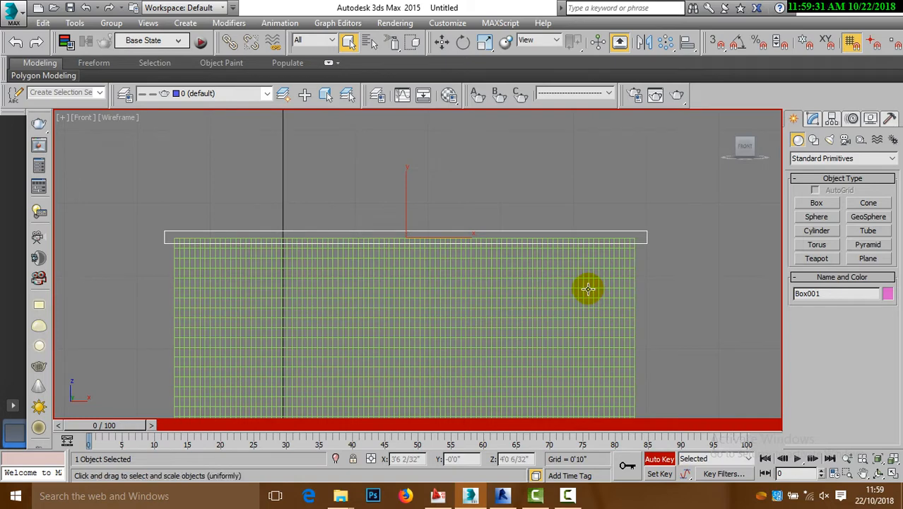
key(r)
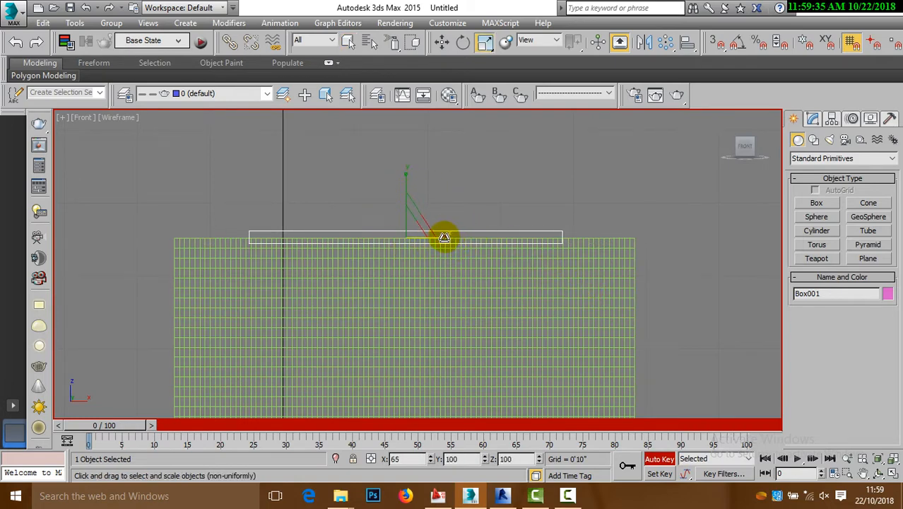
scroll(445, 226, down, 3)
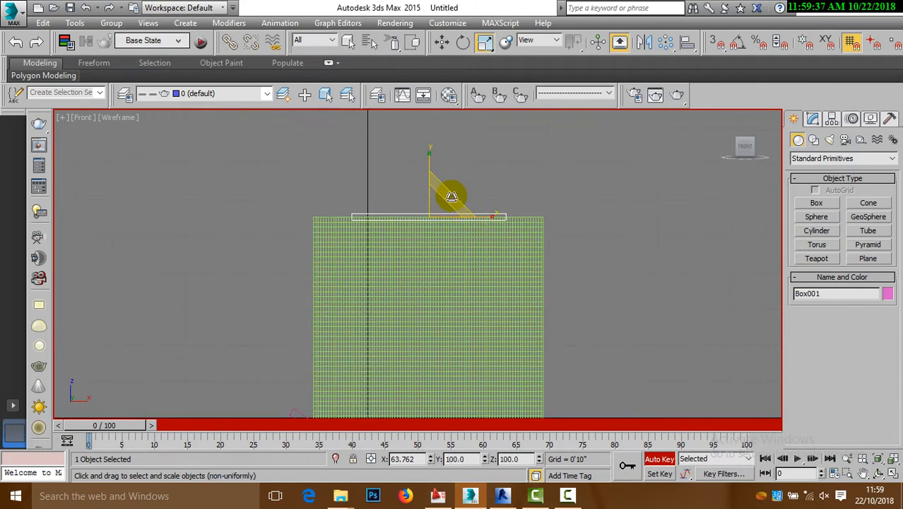
scroll(452, 196, up, 2)
key(ctrl+z)
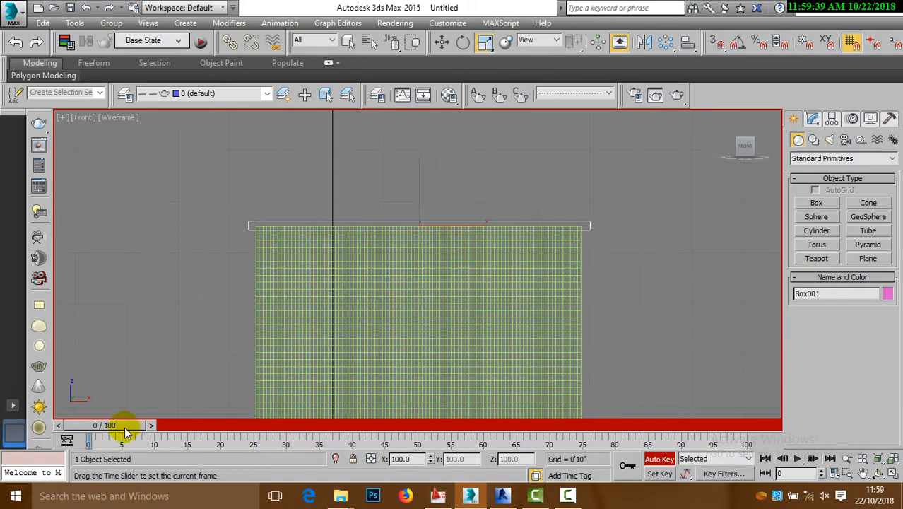
- Go to frame 30 and scale the top box along X to about 64 percent
drag(125, 428, 316, 430)
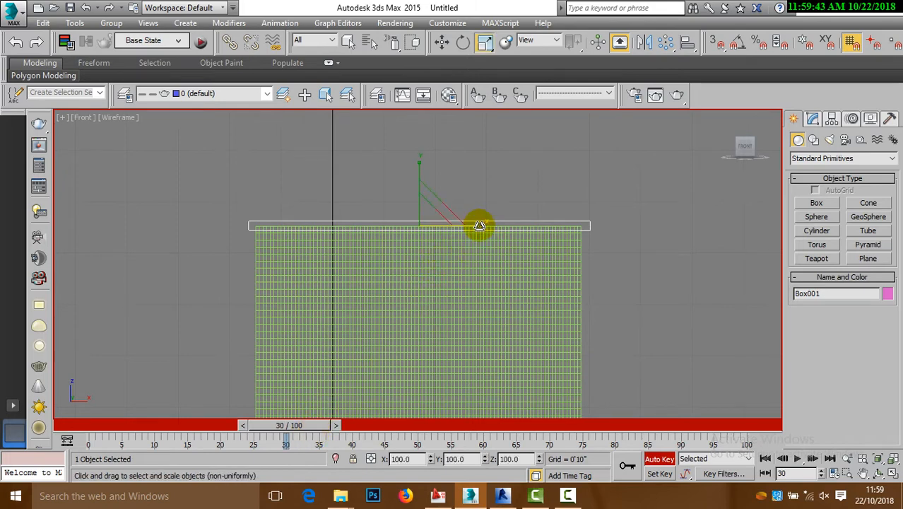
click(452, 230)
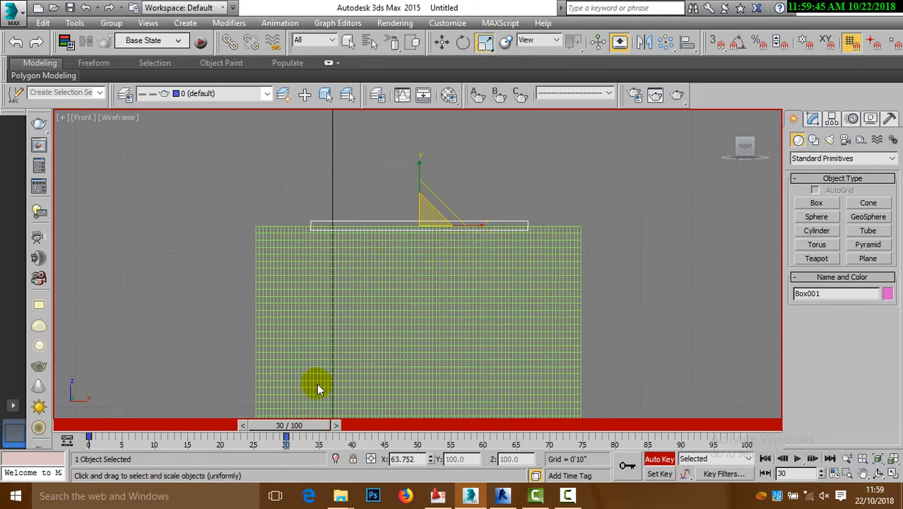
- Scale the slanted lower box to about 32 percent in X and Y at frame 30, and scrub back to frame 7
scroll(426, 231, down, 3)
scroll(426, 404, up, 2)
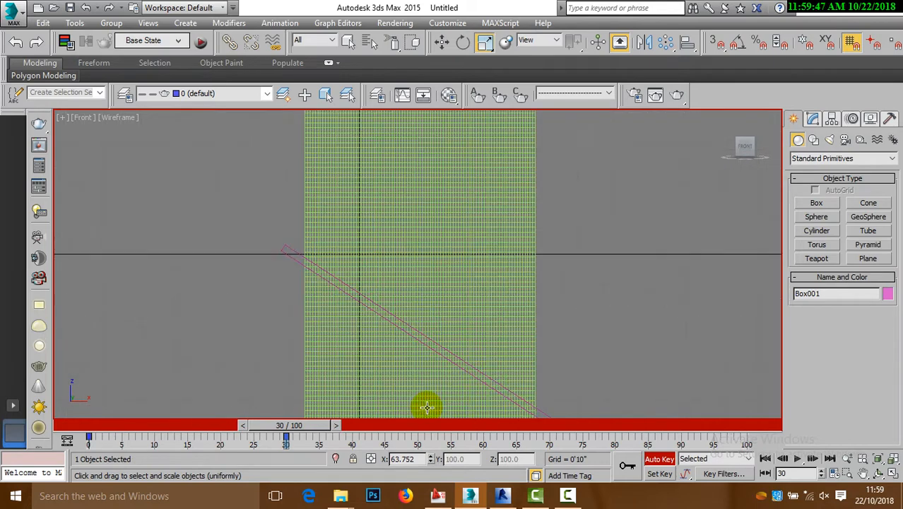
scroll(460, 258, down, 1)
click(515, 371)
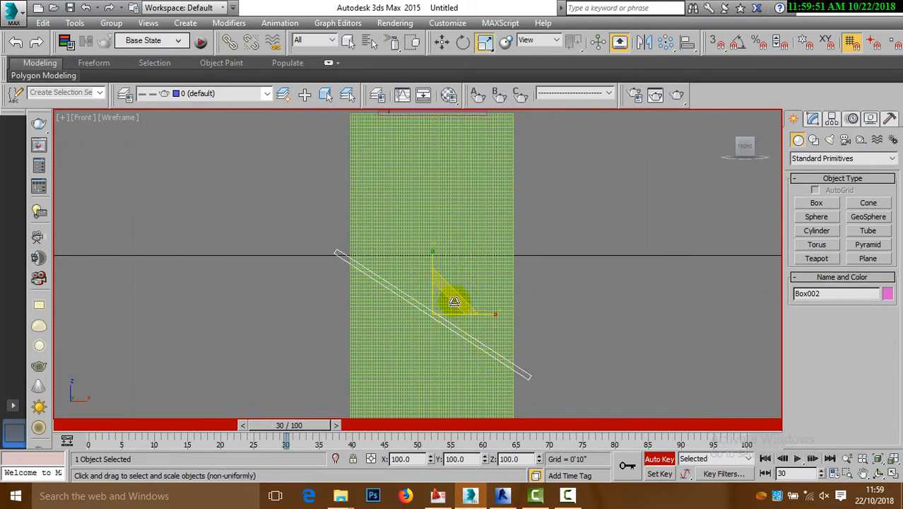
drag(454, 302, 304, 370)
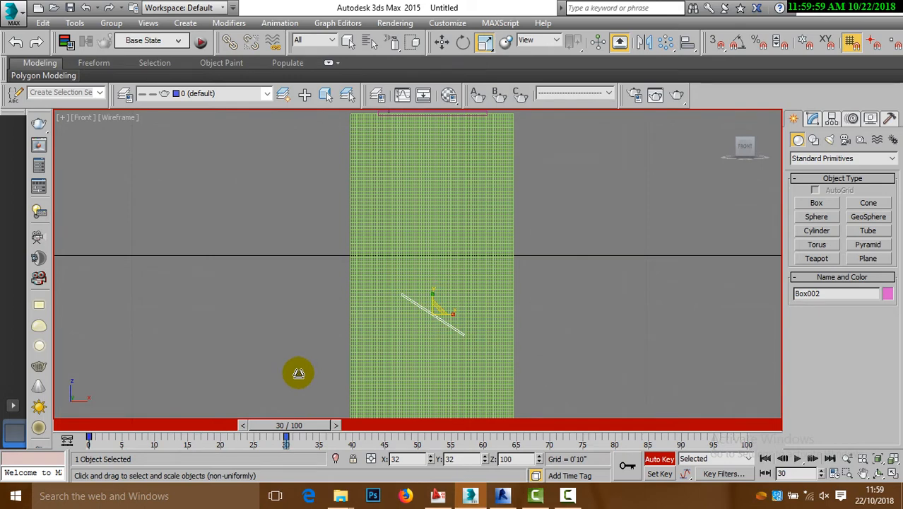
drag(302, 421, 147, 426)
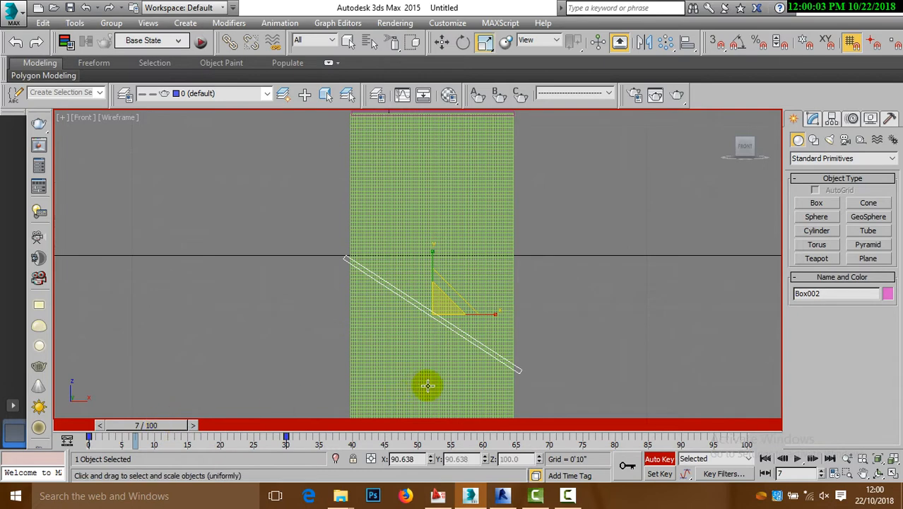
- Select the segmented plane and open the Object Properties of its Cloth modifier
scroll(449, 388, down, 3)
scroll(451, 361, up, 2)
key(w)
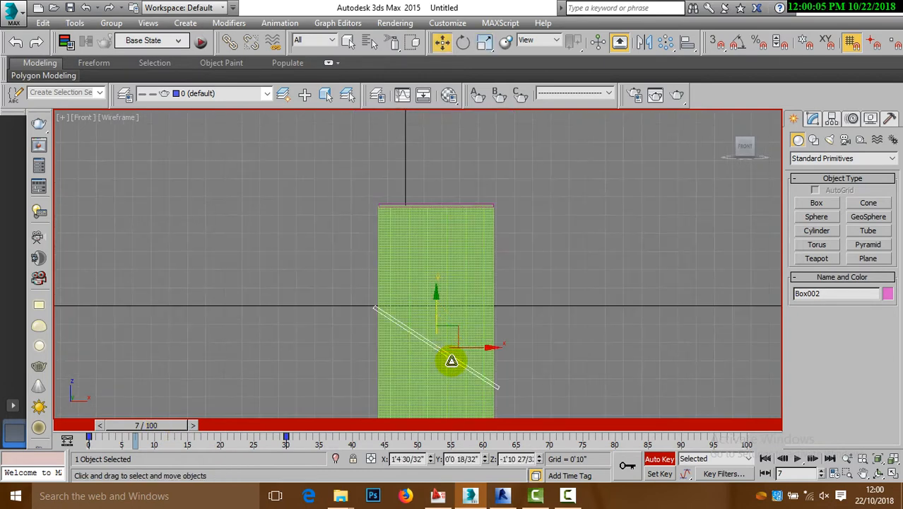
click(463, 269)
click(812, 118)
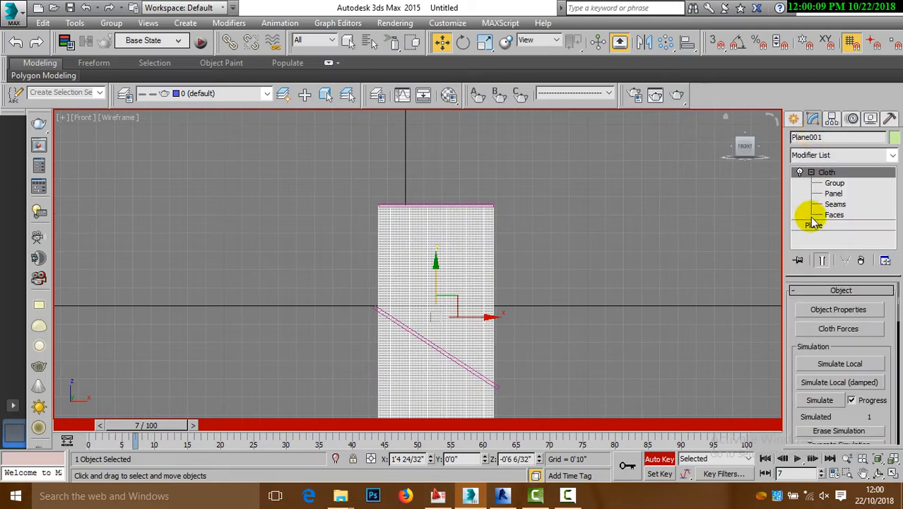
click(816, 308)
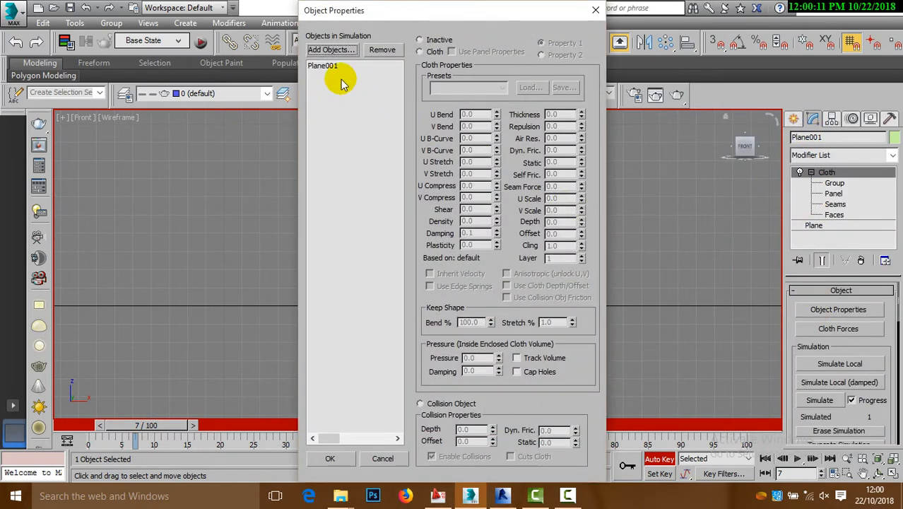
- Define Plane001 as Cloth in the simulation with the Cotton preset and accept the properties
drag(367, 10, 518, 121)
click(472, 182)
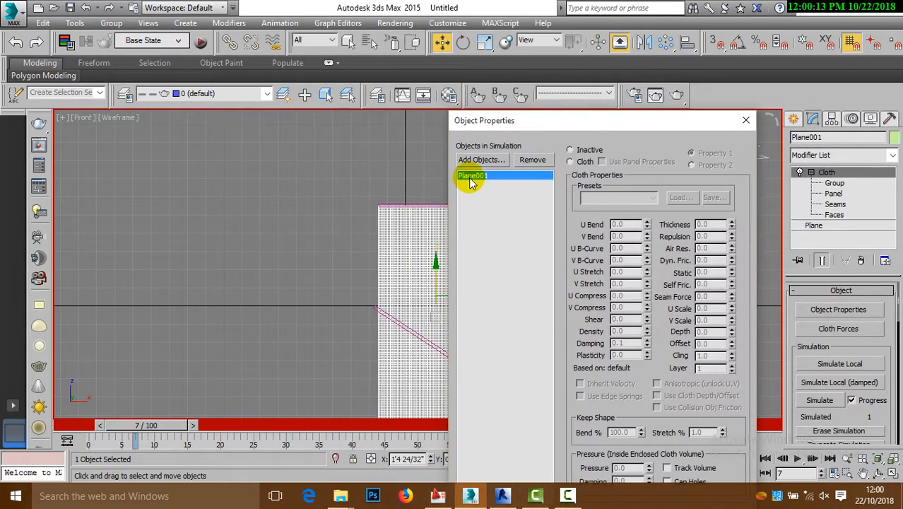
click(570, 161)
click(622, 198)
click(613, 232)
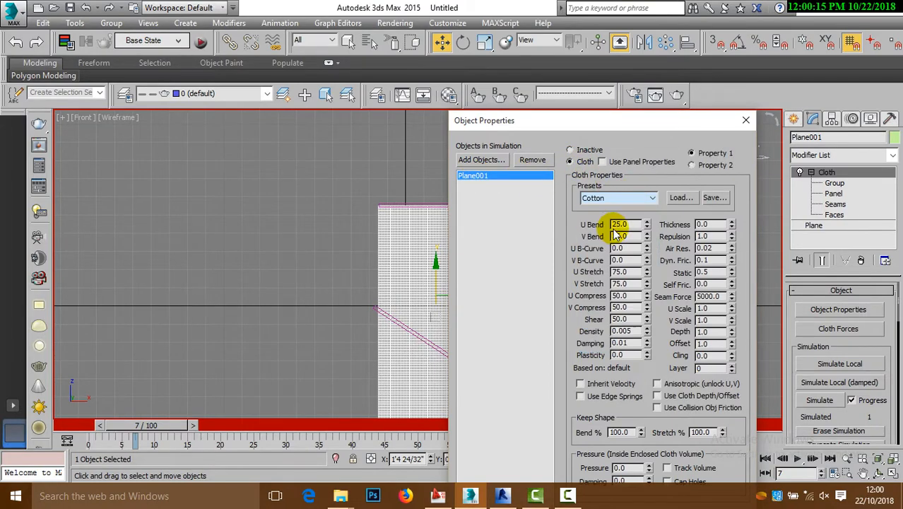
drag(606, 123, 610, 29)
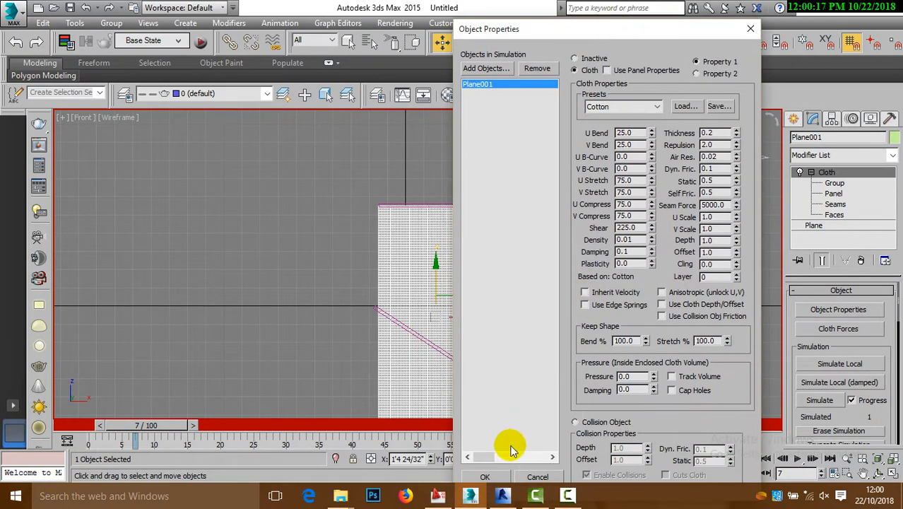
click(485, 477)
- Run the cloth simulation in the Perspective view, stop it at frame 60 and inspect the draped curtain
key(p)
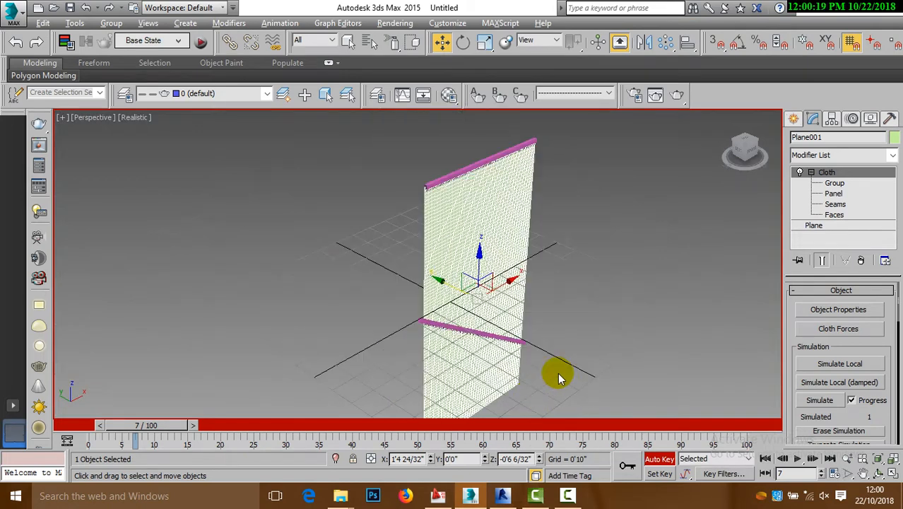
click(821, 400)
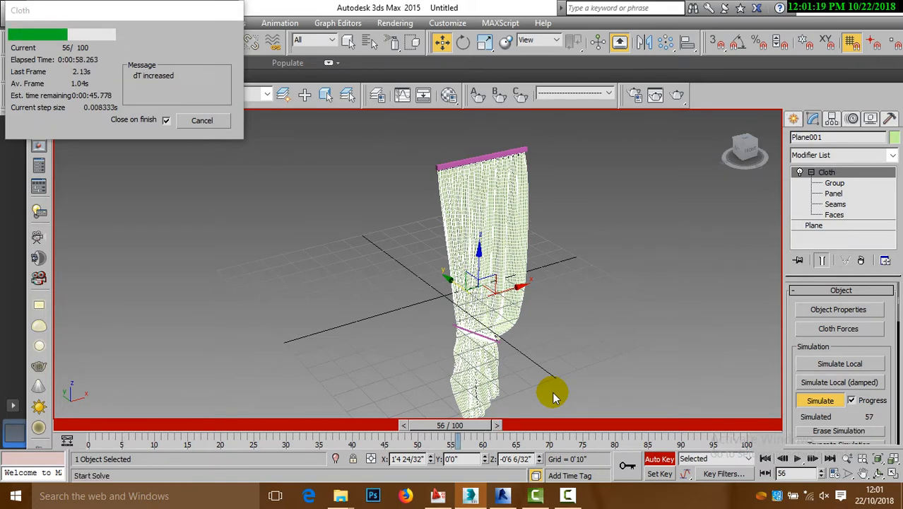
click(208, 122)
alt+middle_drag(569, 371, 547, 366)
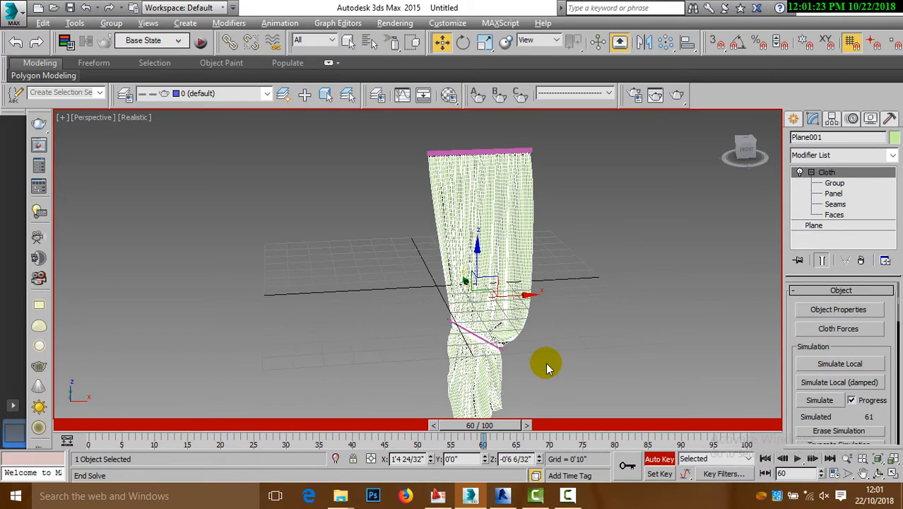
- Add an FFD(box) 4x4x4 modifier to the draped plane in the Front view and activate its Control Points level
key(alt+w)
click(626, 246)
key(alt+w)
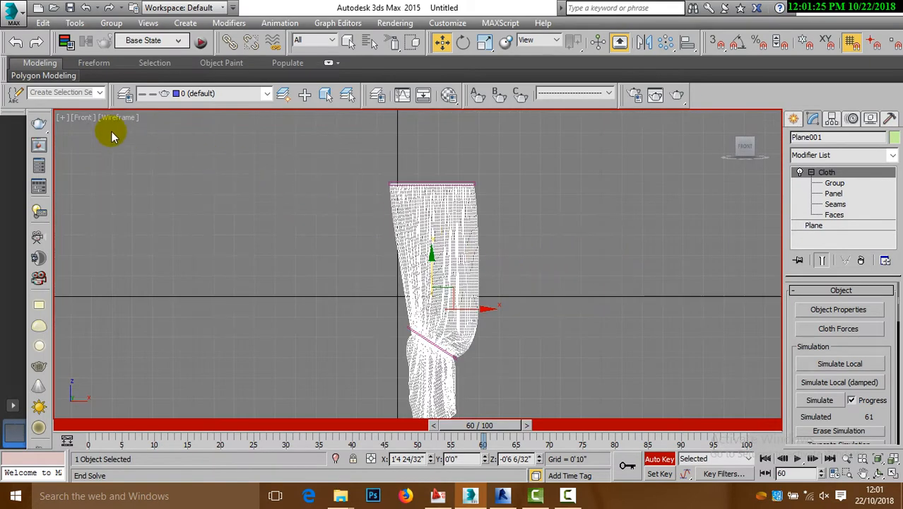
click(842, 158)
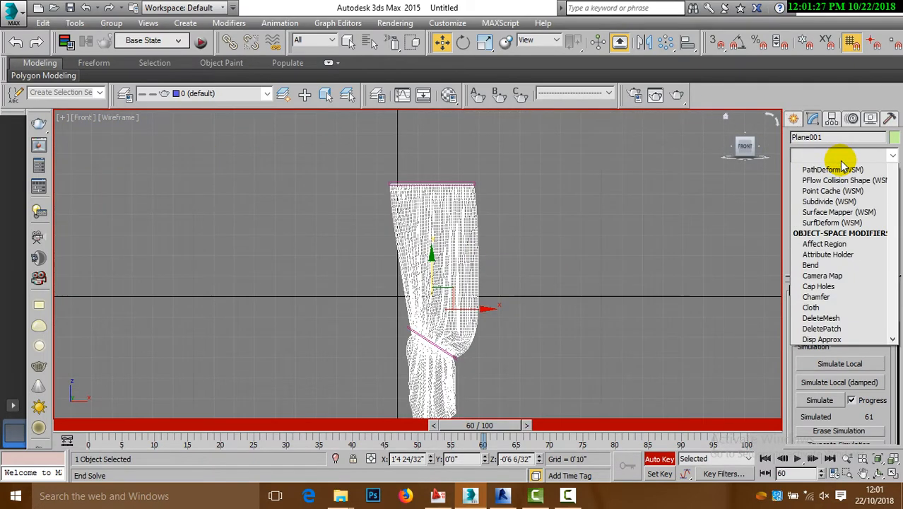
key(f)
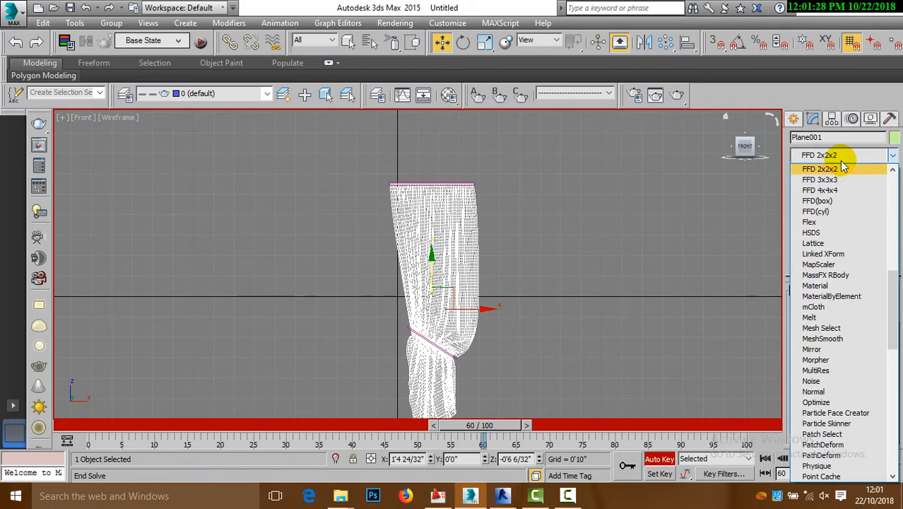
click(823, 202)
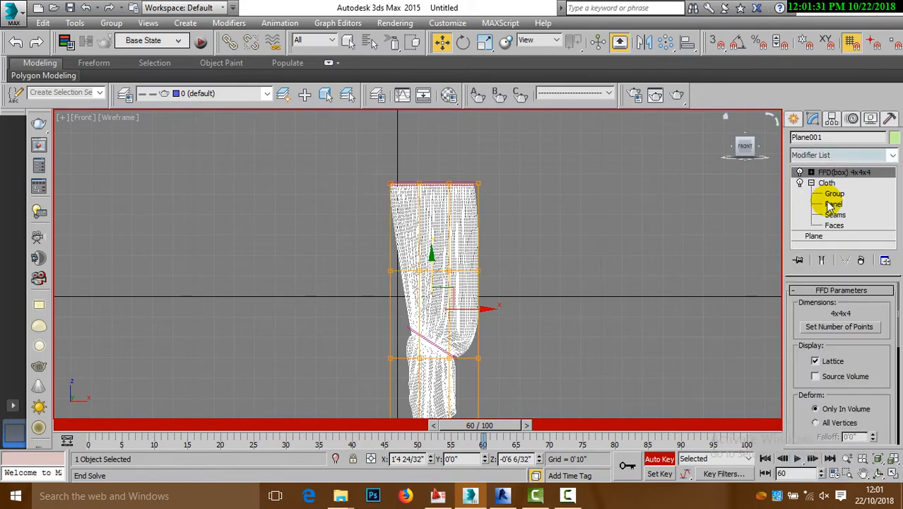
click(811, 172)
click(847, 183)
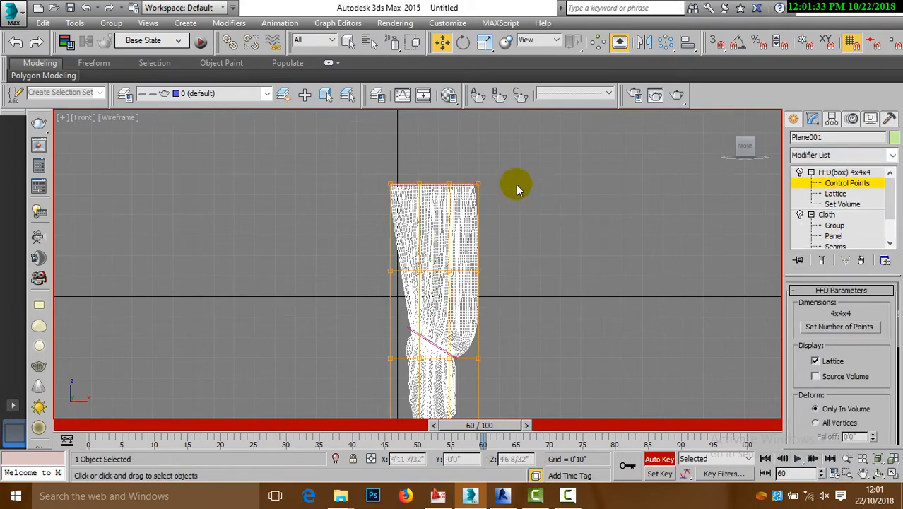
- Widen the curtain's top edge by moving the top positive-X corner control points and the neighbouring top points outward along X
drag(501, 170, 478, 202)
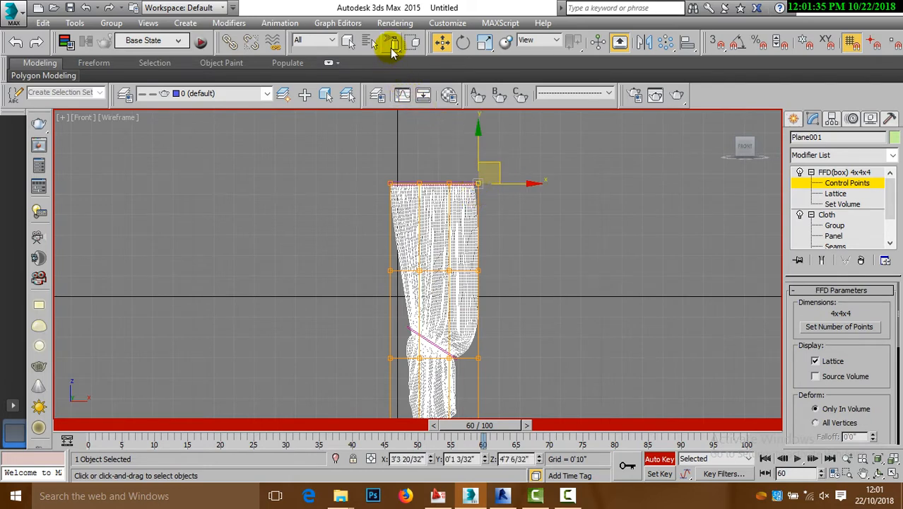
drag(393, 50, 391, 44)
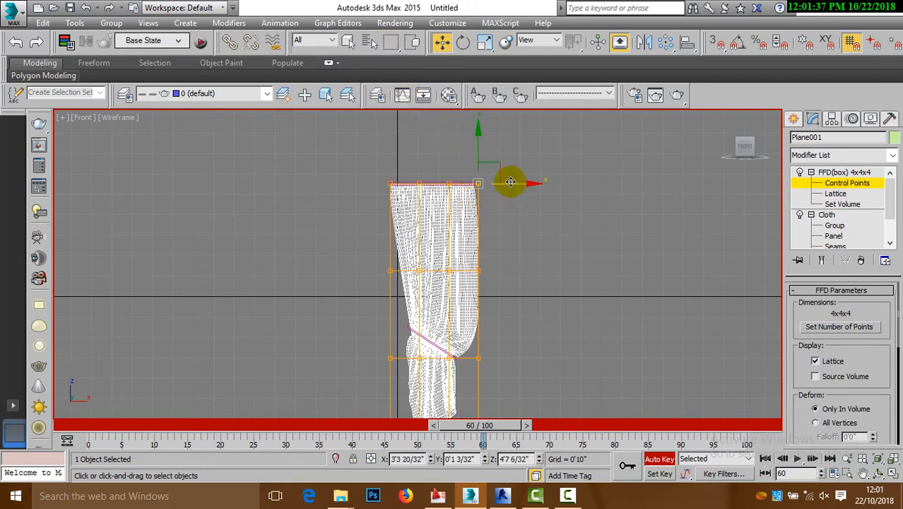
drag(511, 182, 538, 182)
drag(463, 174, 485, 182)
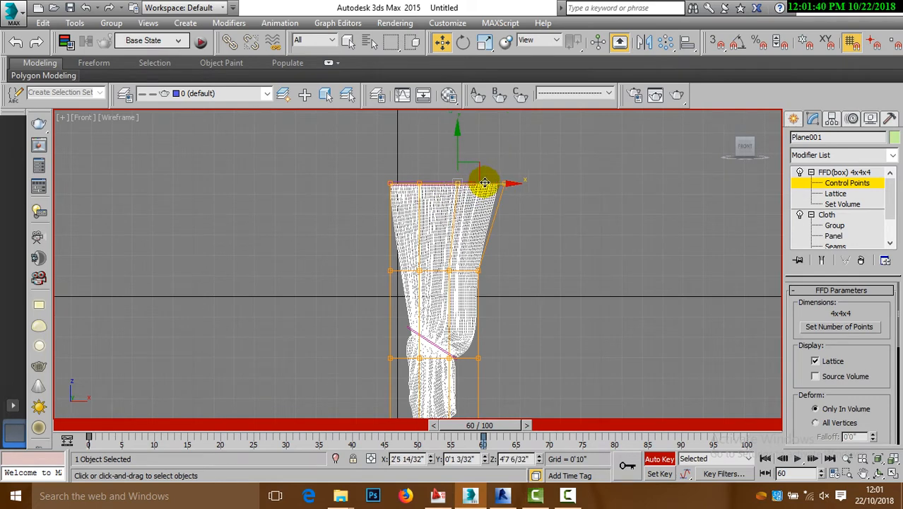
- Shift the second-row outer control points toward positive X and spread the top-row points further to slant the curtain's open edge
click(480, 273)
drag(511, 271, 525, 268)
drag(534, 156, 546, 183)
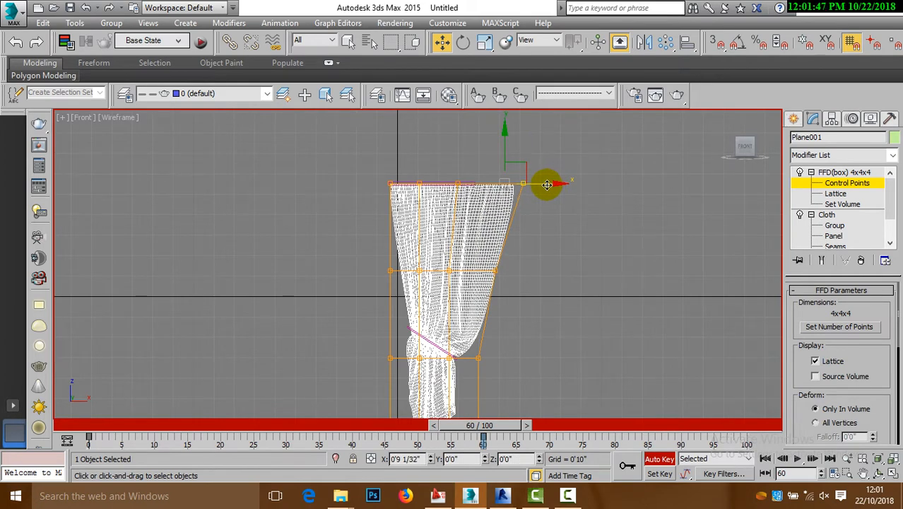
click(458, 185)
mouse_move(480, 187)
mouse_down()
mouse_move(496, 187)
mouse_move(423, 189)
mouse_move(463, 185)
mouse_up()
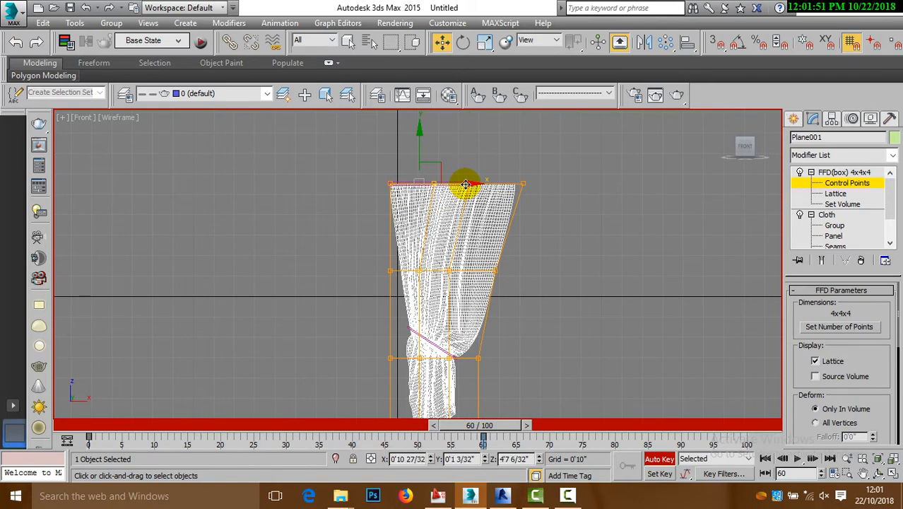
- Move the outer control points beside the tie inward to about X 2'10 10/32" and inspect the curtain in the Perspective view
scroll(466, 195, down, 2)
scroll(453, 316, up, 3)
click(497, 310)
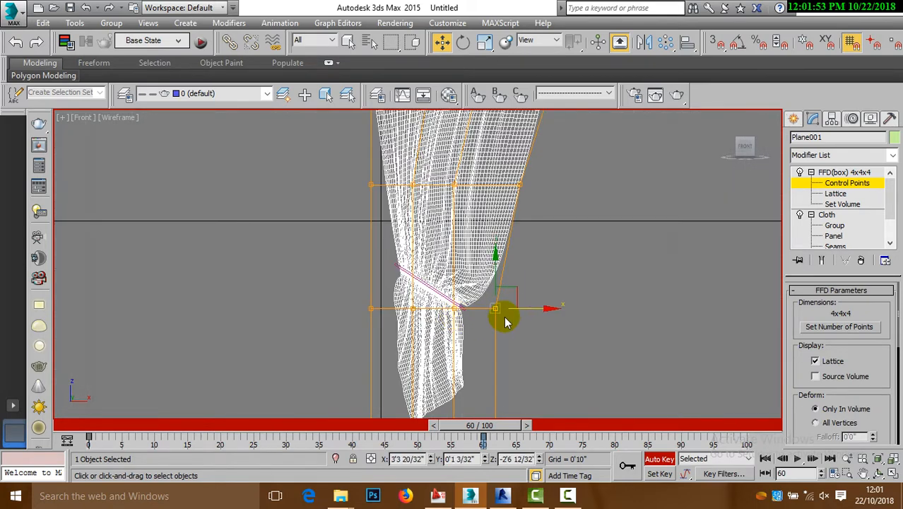
mouse_move(518, 309)
mouse_down()
mouse_move(403, 308)
mouse_move(525, 298)
mouse_move(510, 318)
mouse_move(505, 310)
mouse_up()
scroll(491, 333, down, 2)
key(alt+w)
right_click(549, 357)
key(alt+w)
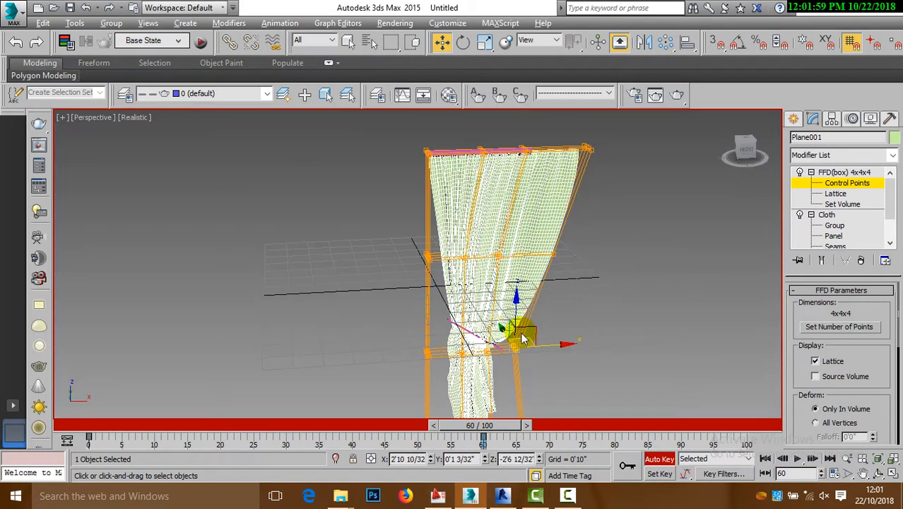
alt+middle_drag(655, 248, 548, 201)
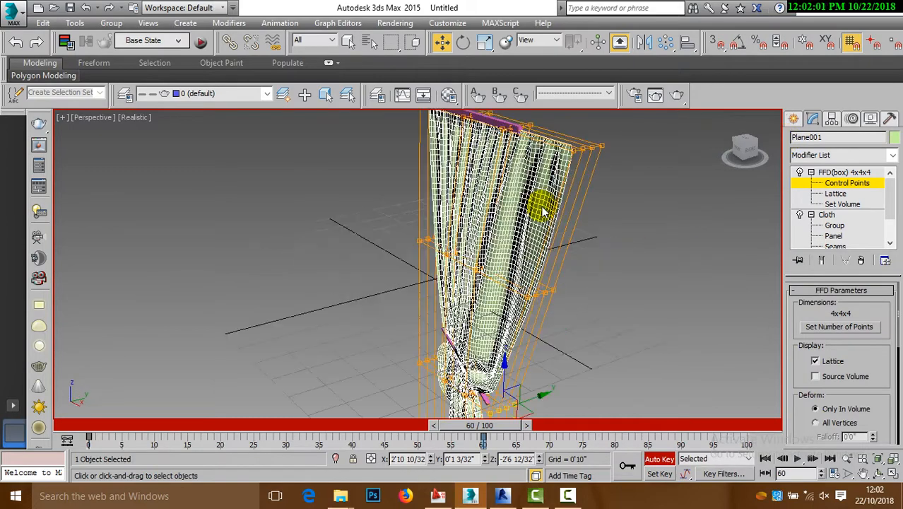
- Add a Shell modifier to the curtain and reduce its Outer Amount for thinner fabric
click(845, 155)
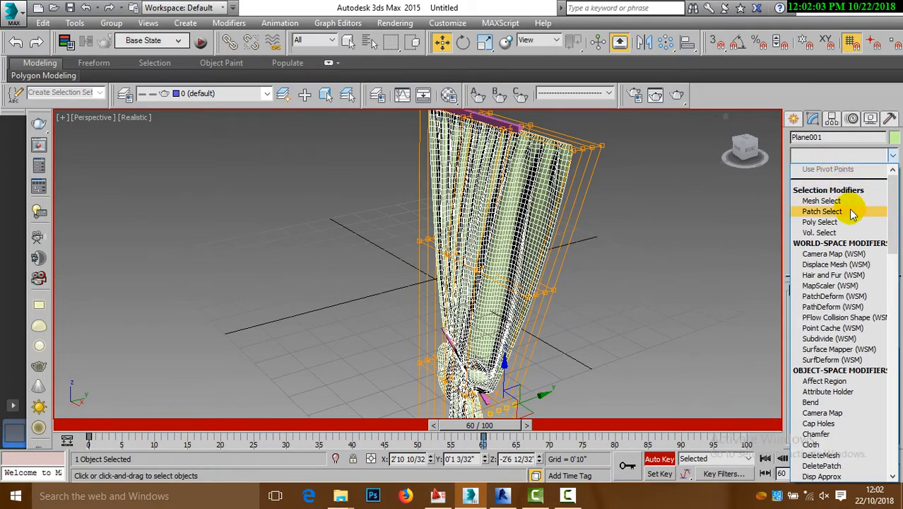
scroll(852, 212, down, 5)
key(h)
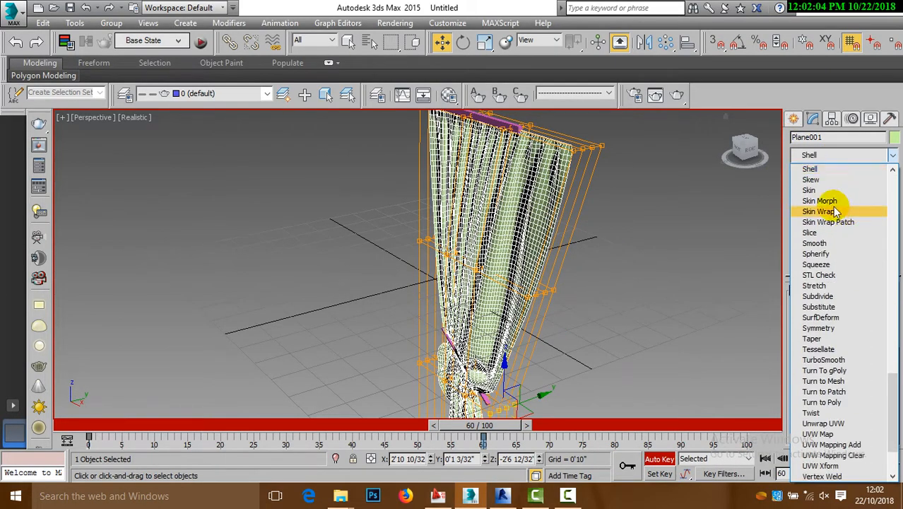
click(825, 171)
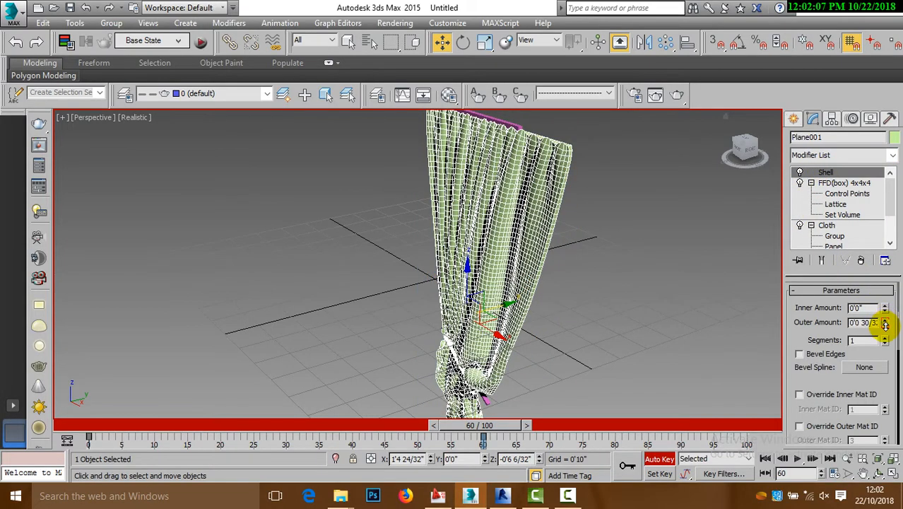
drag(885, 324, 881, 345)
- Add a TurboSmooth modifier with 1 iteration above Shell and view the smoothed curtain from the front
click(861, 161)
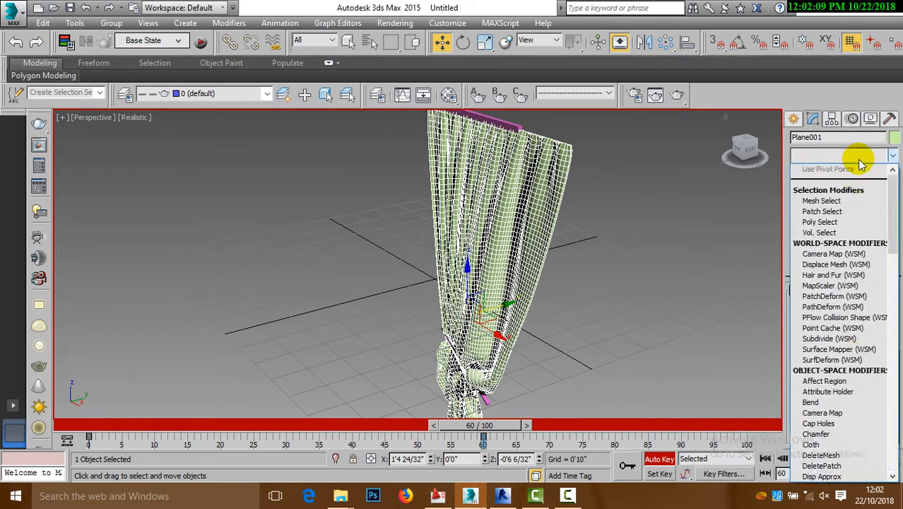
key(t)
key(u)
click(845, 284)
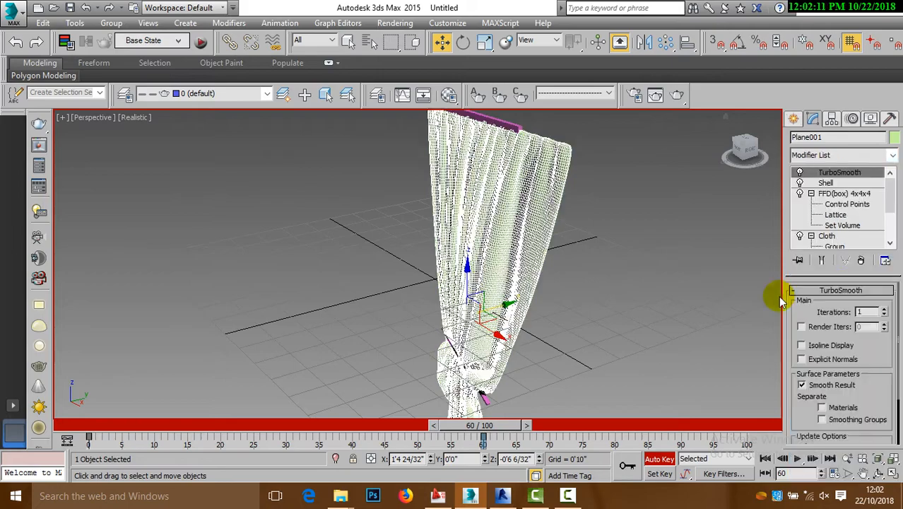
alt+middle_drag(555, 297, 673, 277)
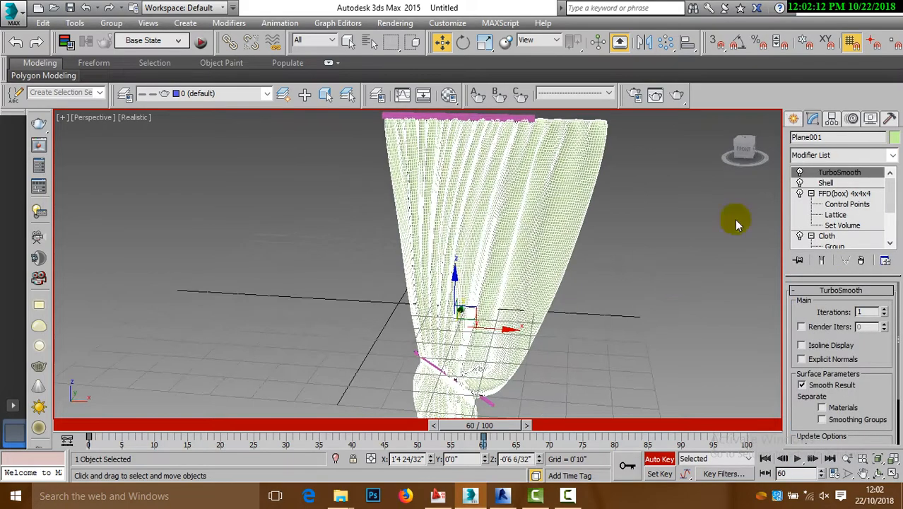
- Mirror the curtain plane across the X axis as an Instance with zero offset
click(796, 121)
scroll(548, 212, down, 3)
click(571, 300)
alt+middle_drag(589, 309, 584, 333)
click(516, 181)
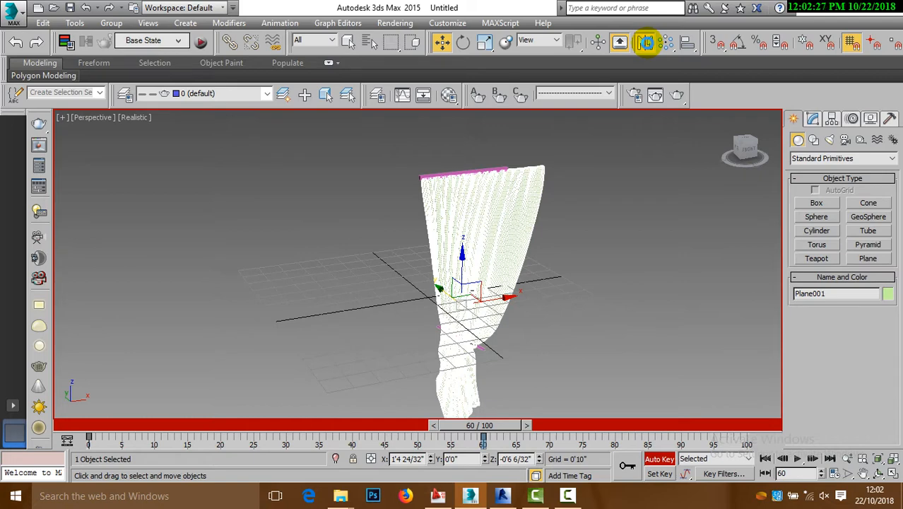
click(645, 43)
drag(421, 127, 742, 140)
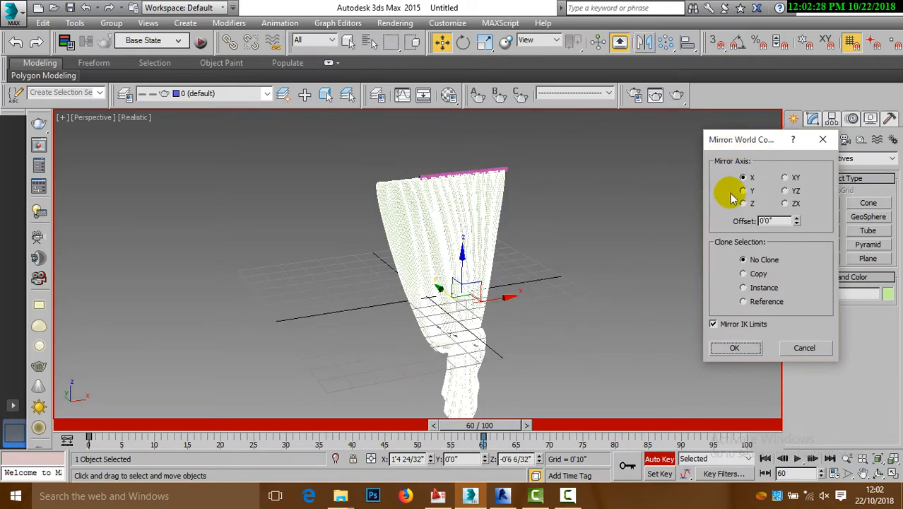
click(757, 288)
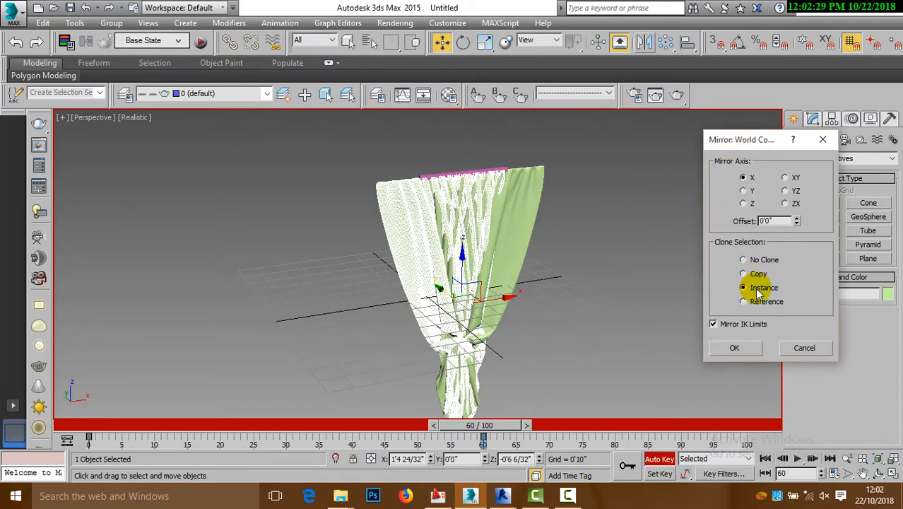
click(748, 192)
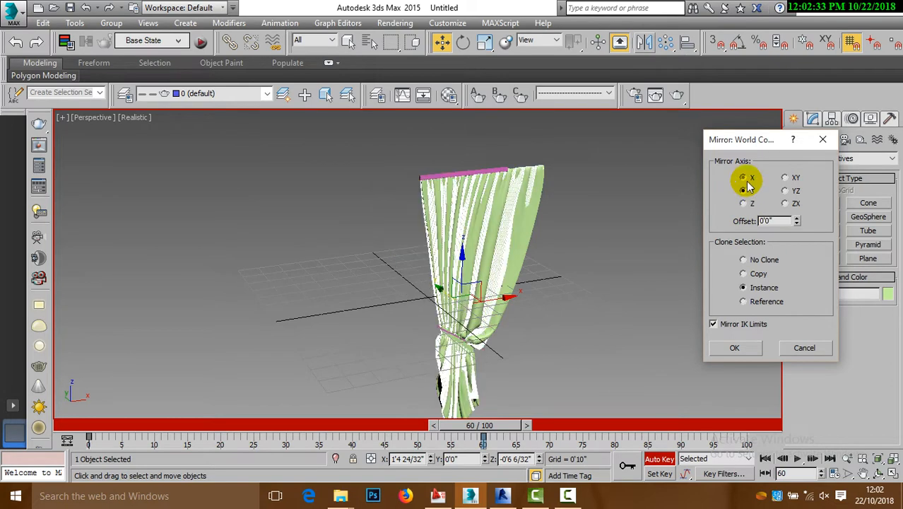
click(735, 346)
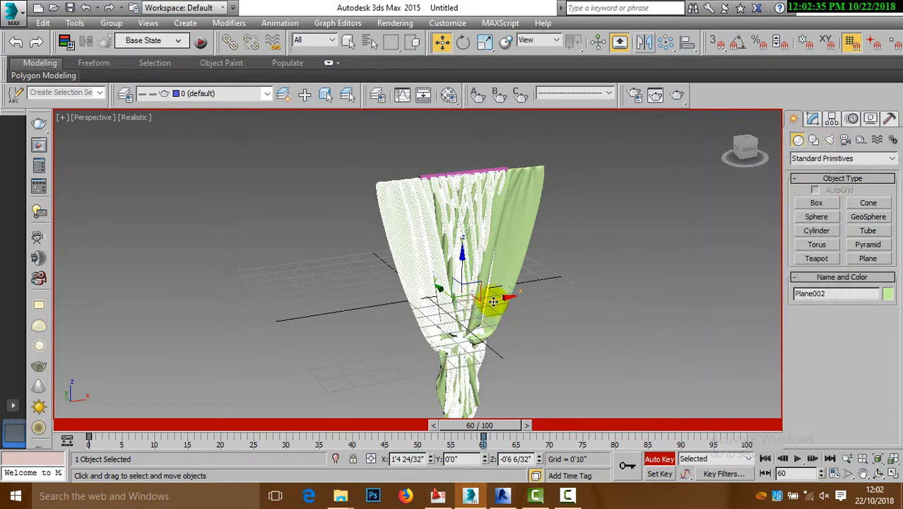
- Move the mirrored curtain along X until its top edge meets the original's, then deselect it and inspect the pair
drag(493, 302, 650, 283)
click(674, 318)
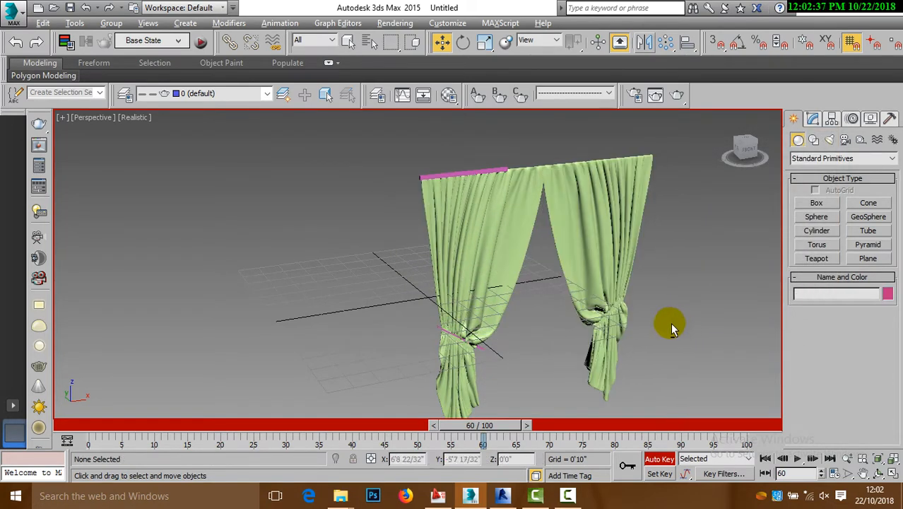
mouse_move(671, 323)
alt+middle_down()
mouse_move(600, 307)
mouse_move(591, 276)
mouse_move(651, 302)
mouse_move(455, 310)
mouse_move(660, 310)
alt+middle_up()
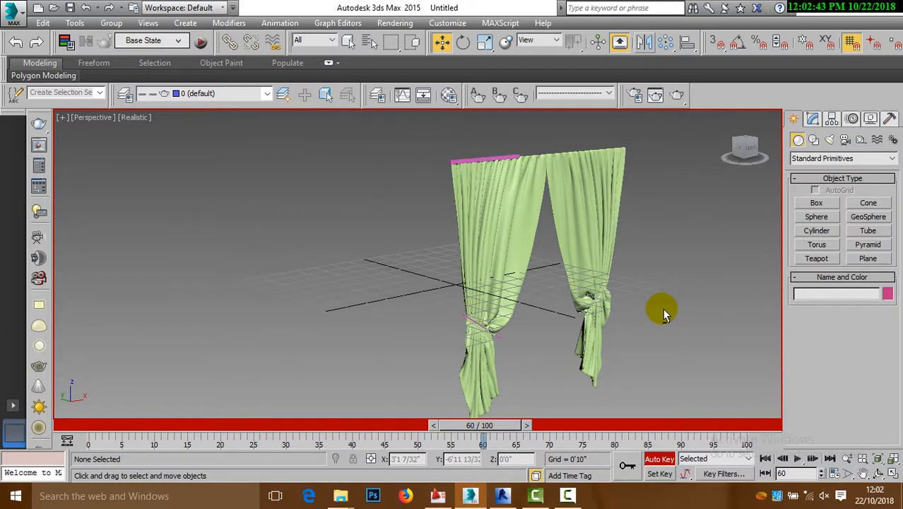